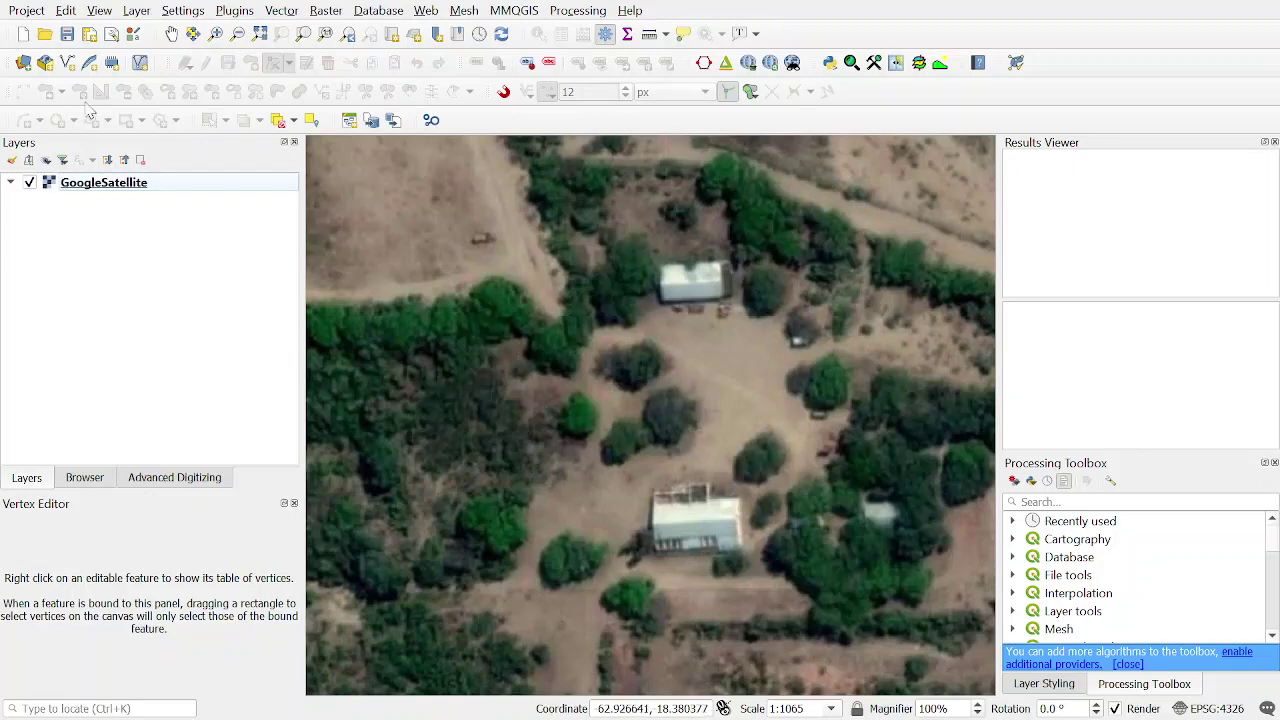
Go to the Layer menu's Create Layer submenu to reach the New Shapefile Layer option
{"action": "left_click", "coordinate": [137, 12]}
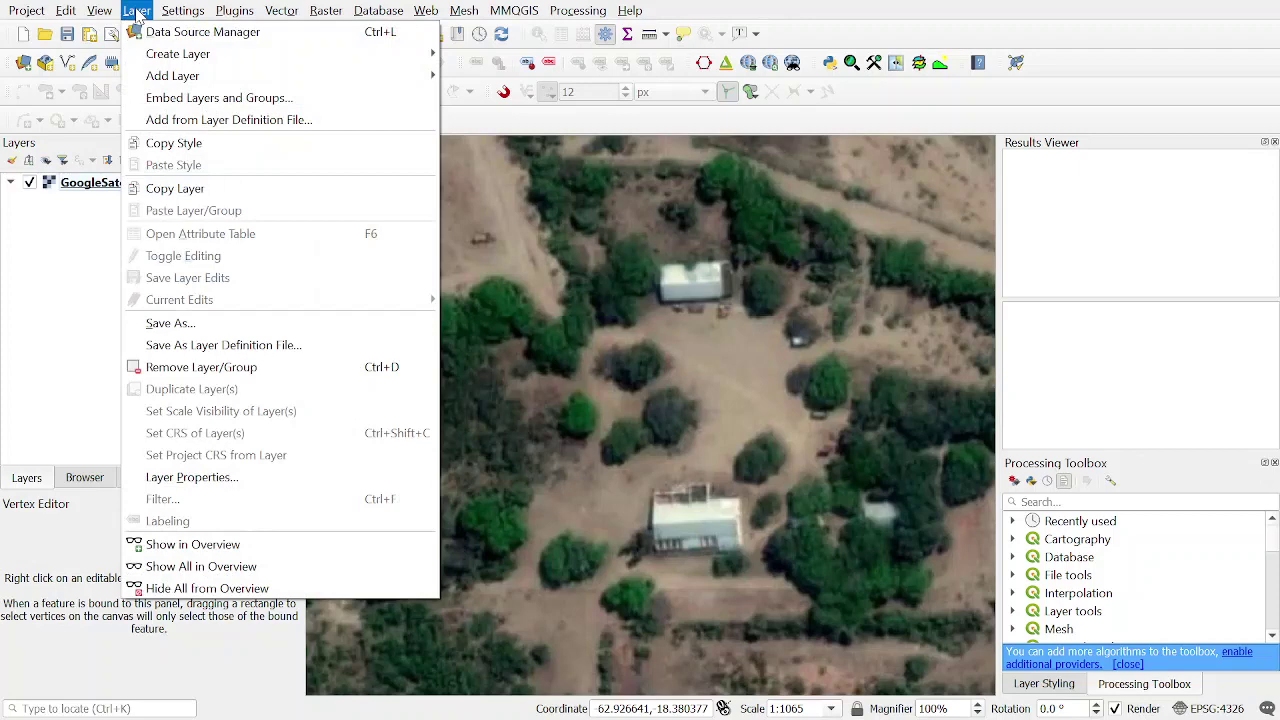
{"action": "mouse_move", "coordinate": [170, 54]}
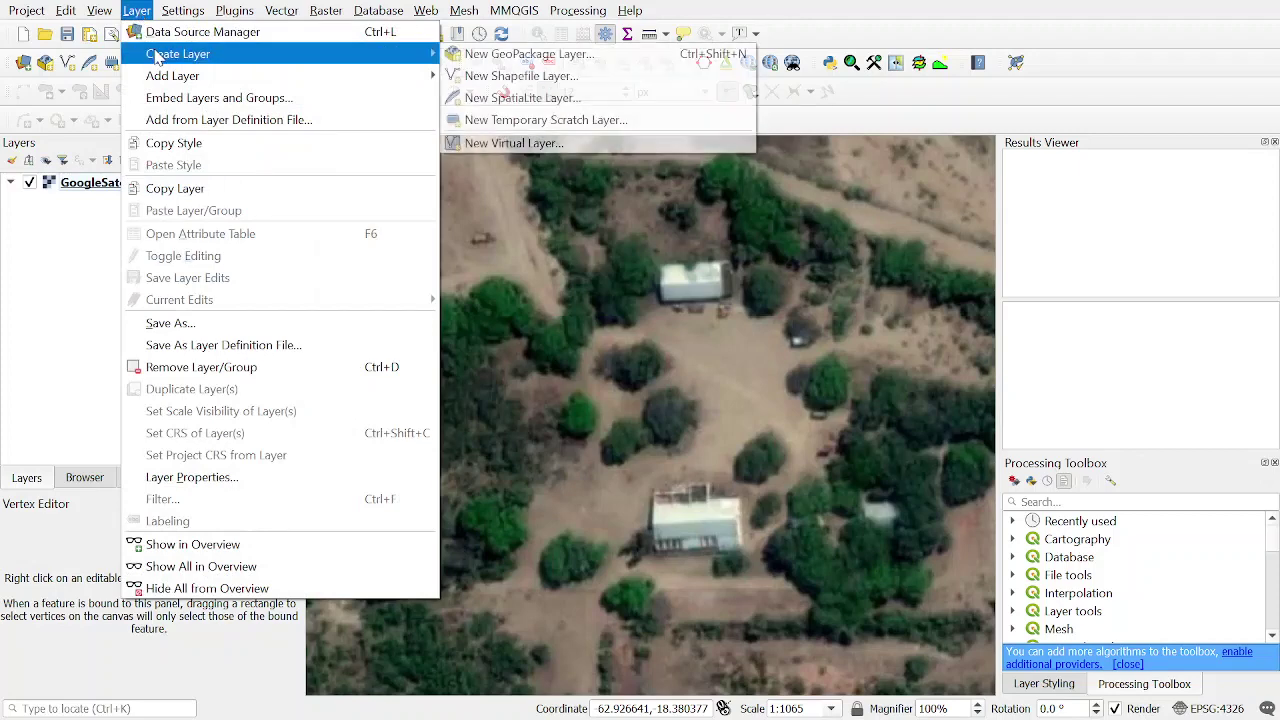
Open the New Shapefile Layer dialog and name the file House_2.shp in the Data folder
{"action": "left_click", "coordinate": [549, 77]}
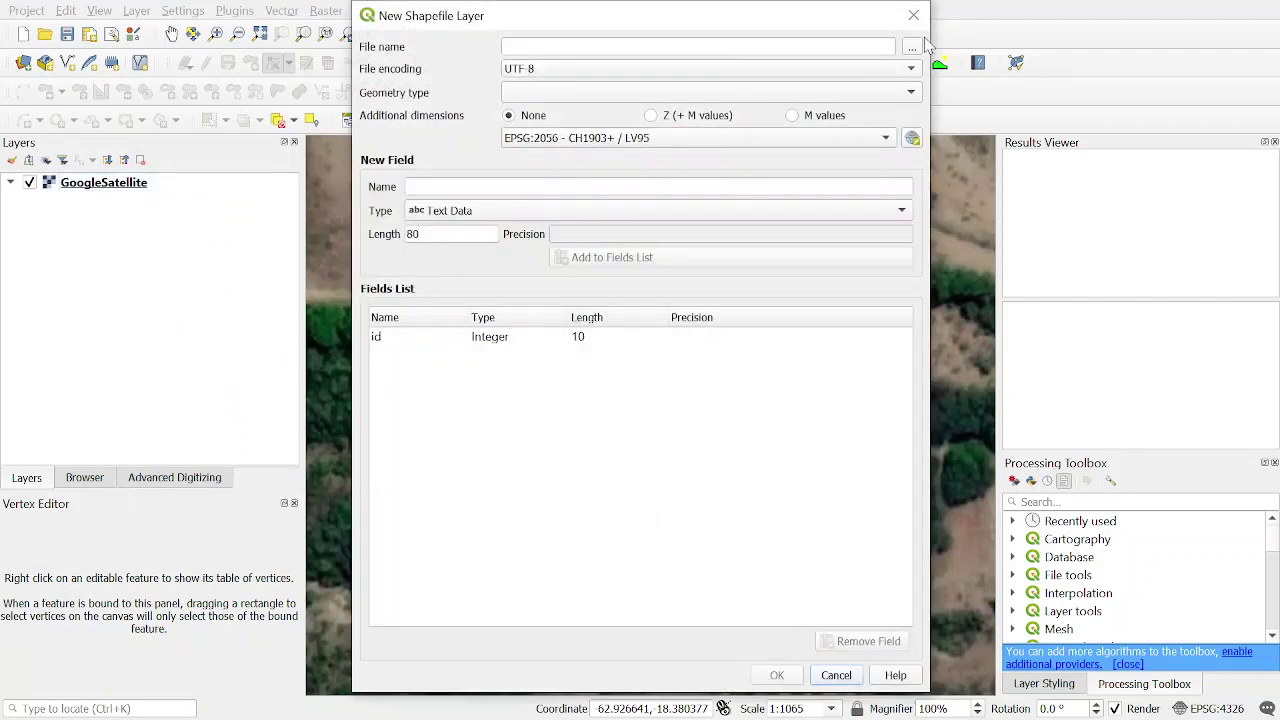
{"action": "left_click", "coordinate": [912, 47]}
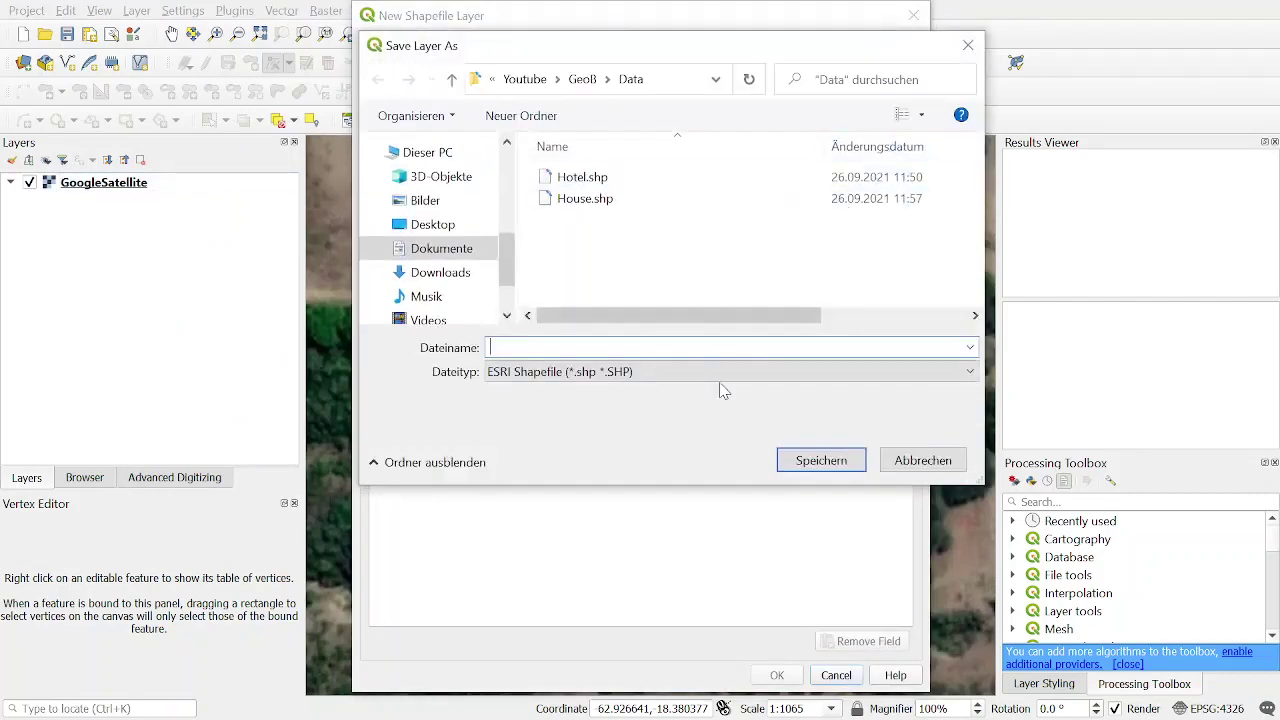
{"action": "left_click", "coordinate": [584, 203]}
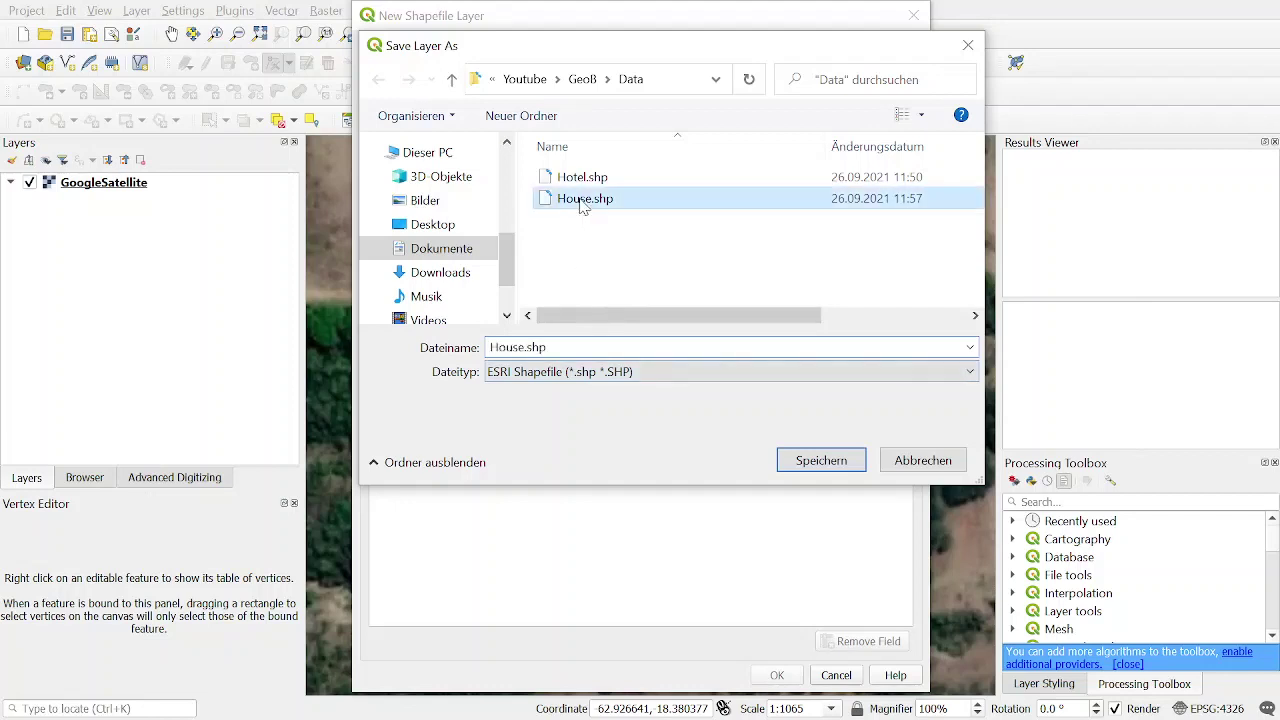
{"action": "double_click", "coordinate": [520, 347]}
{"action": "left_click", "coordinate": [524, 347]}
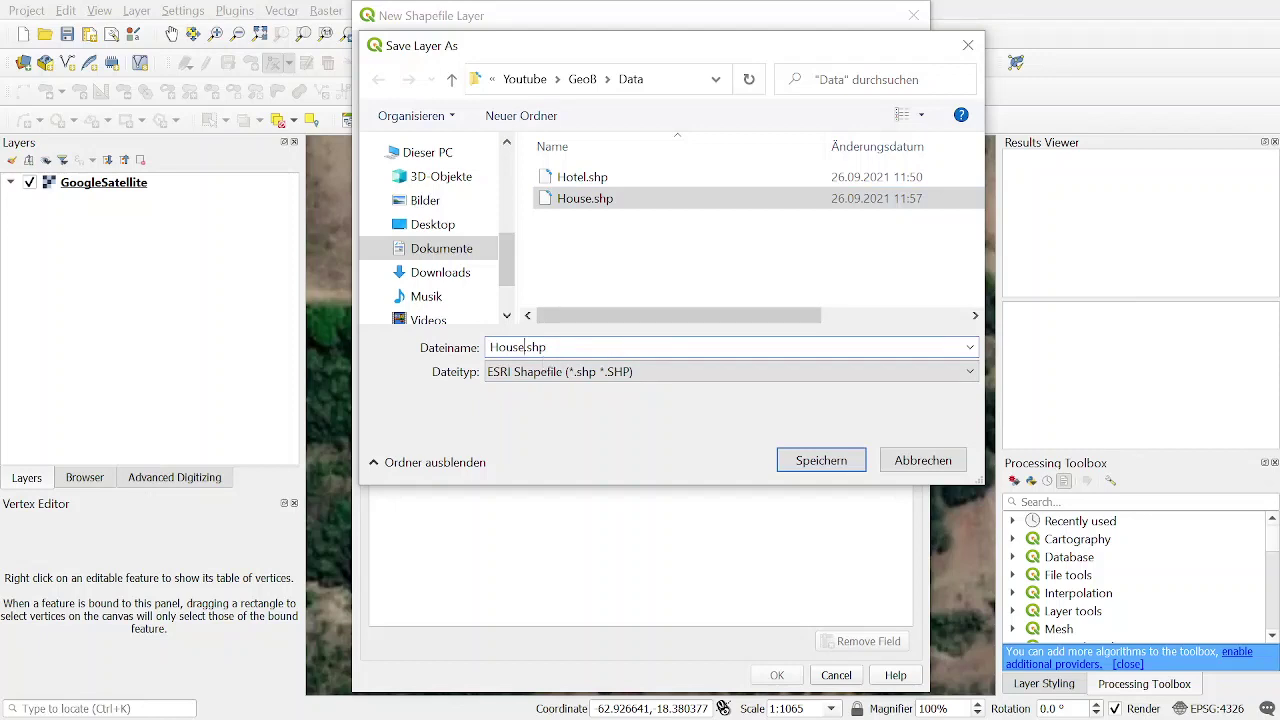
{"action": "type", "text": "2"}
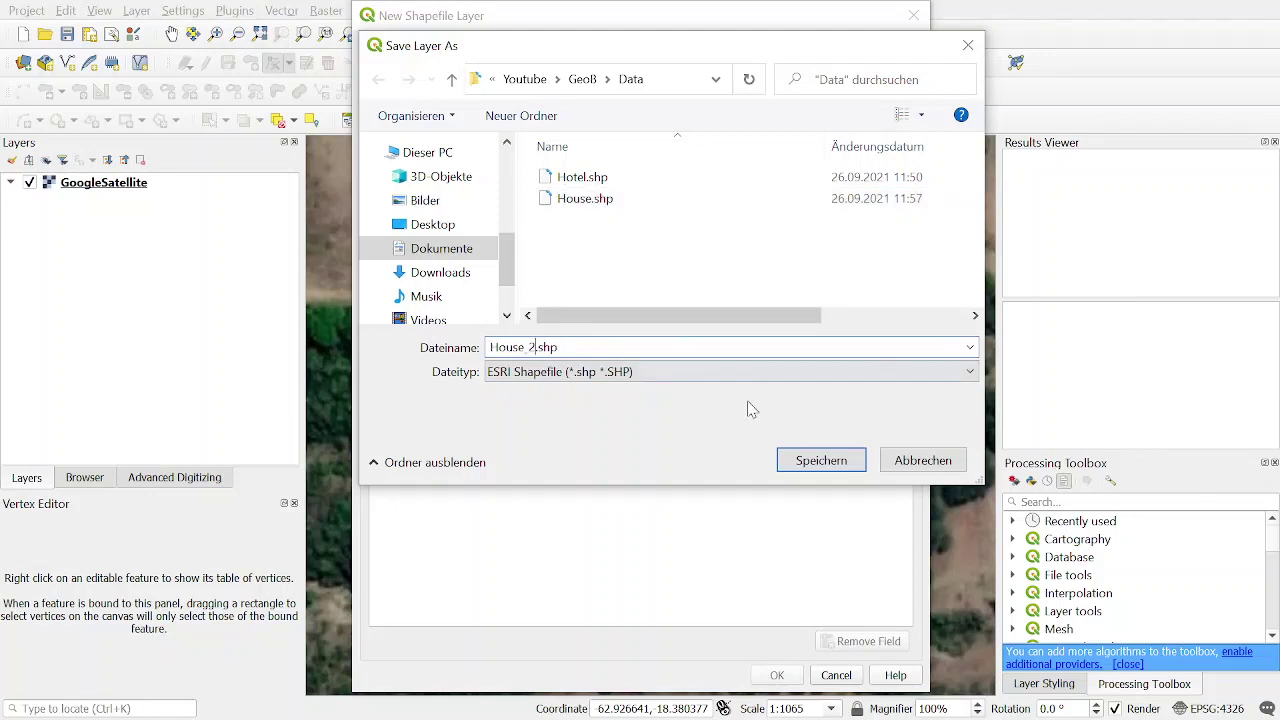
{"action": "left_click", "coordinate": [821, 460]}
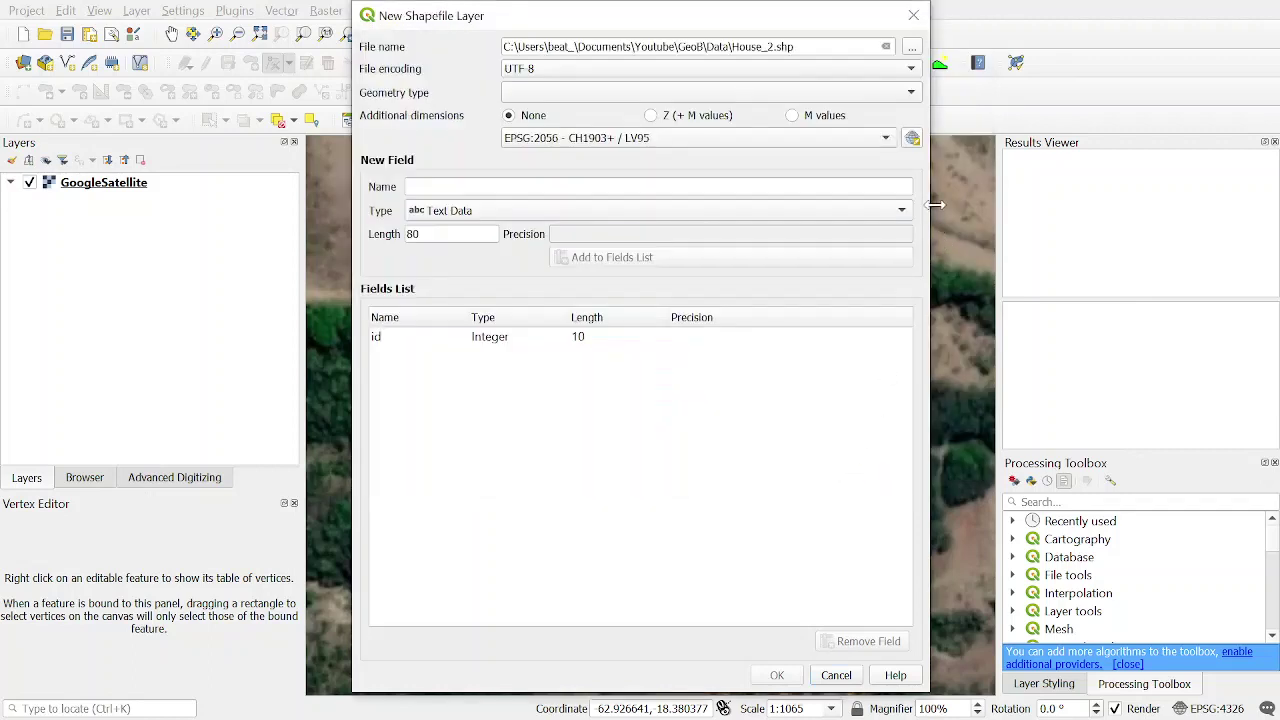
Set geometry type to Polygon and the CRS to Project CRS EPSG:4326 - WGS 84
{"action": "left_click", "coordinate": [911, 93]}
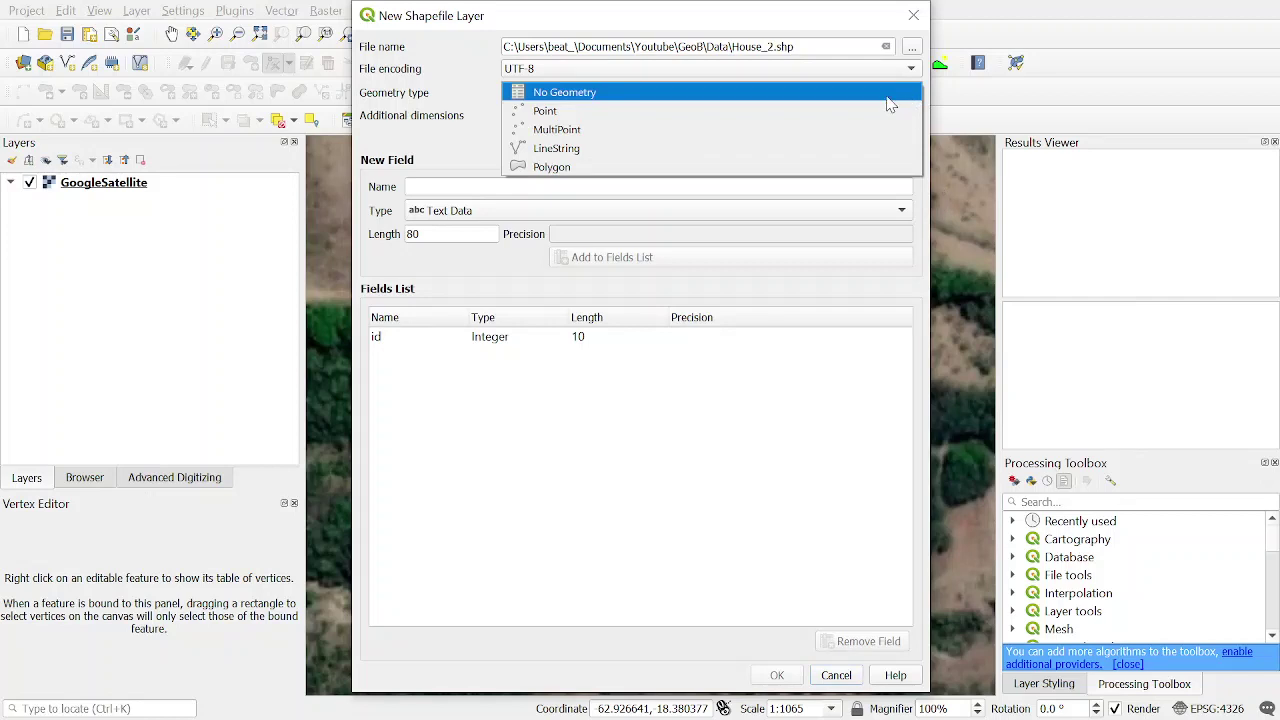
{"action": "left_click", "coordinate": [884, 168]}
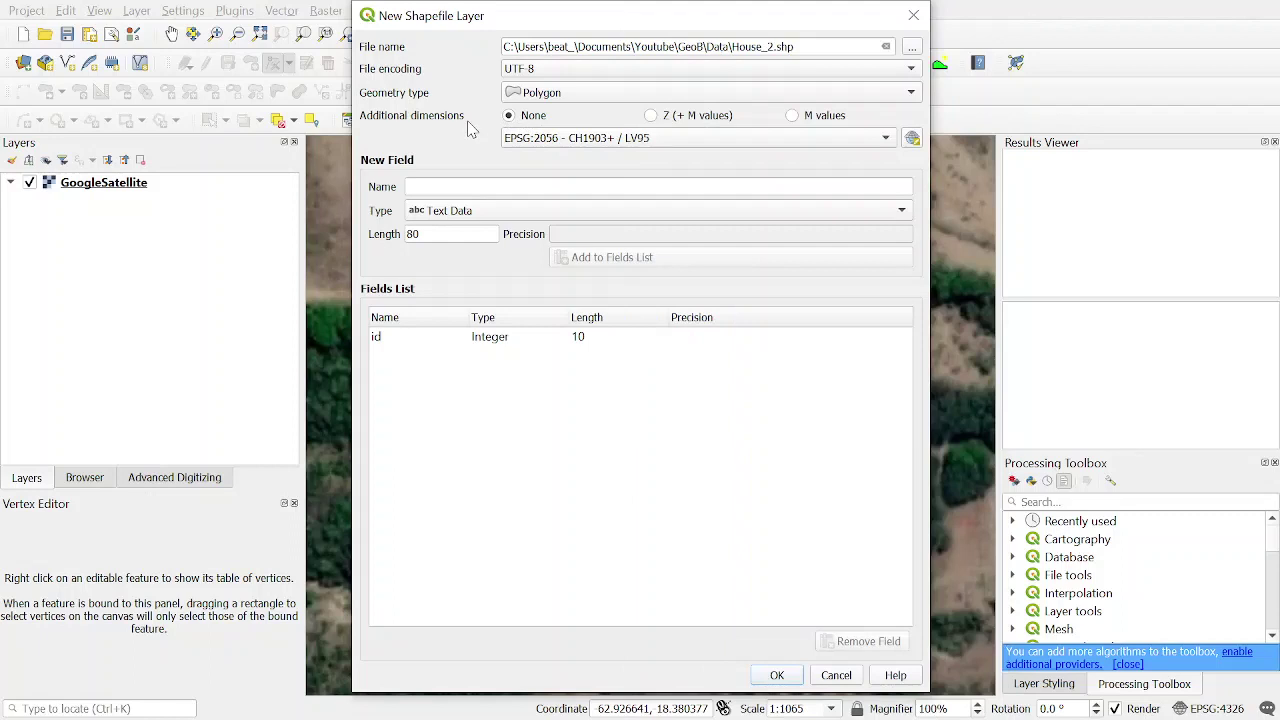
{"action": "left_click", "coordinate": [884, 141]}
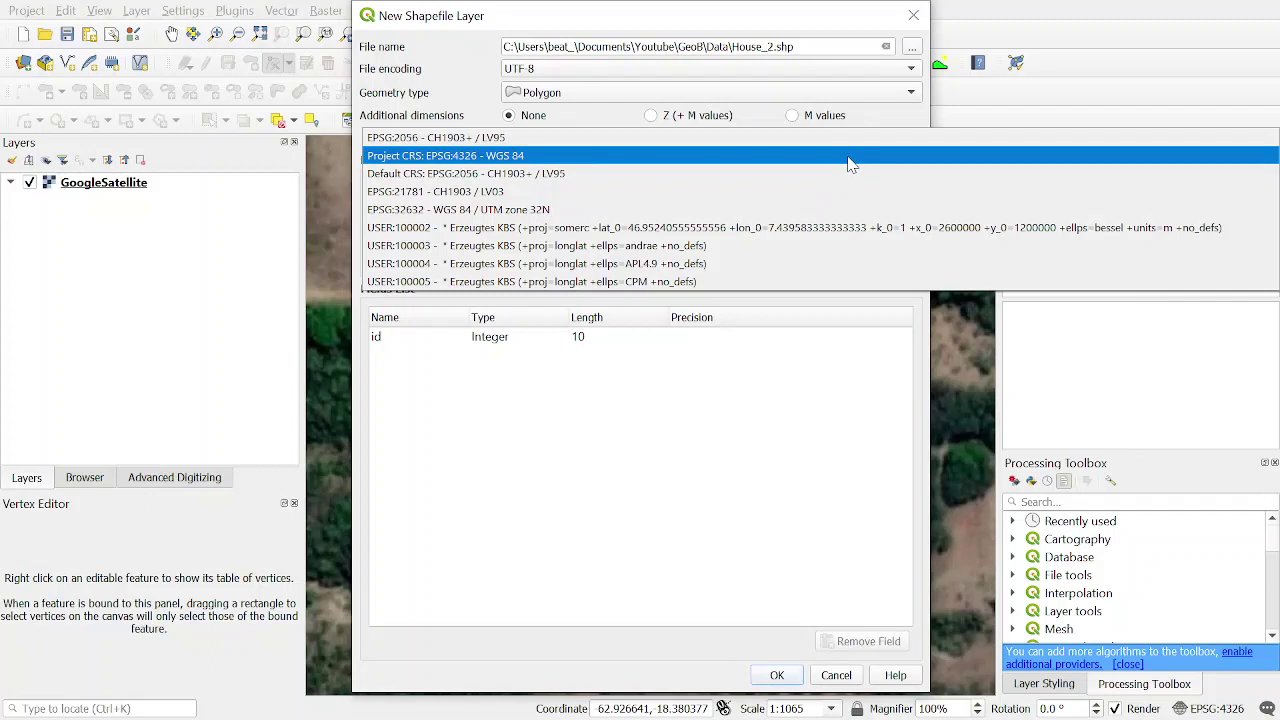
{"action": "left_click", "coordinate": [848, 163]}
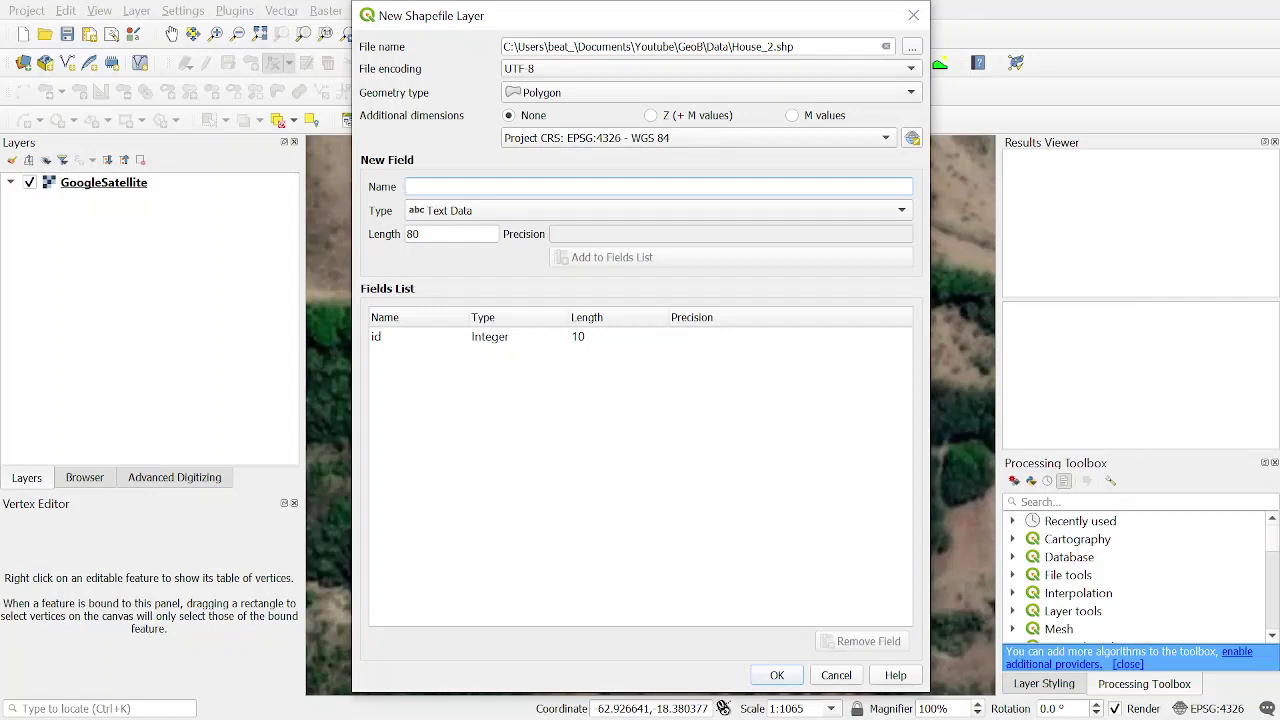
Add a Typ field as Text Data (length 80) and create the House_2 layer
{"action": "type", "text": "Typ"}
{"action": "left_click", "coordinate": [517, 216]}
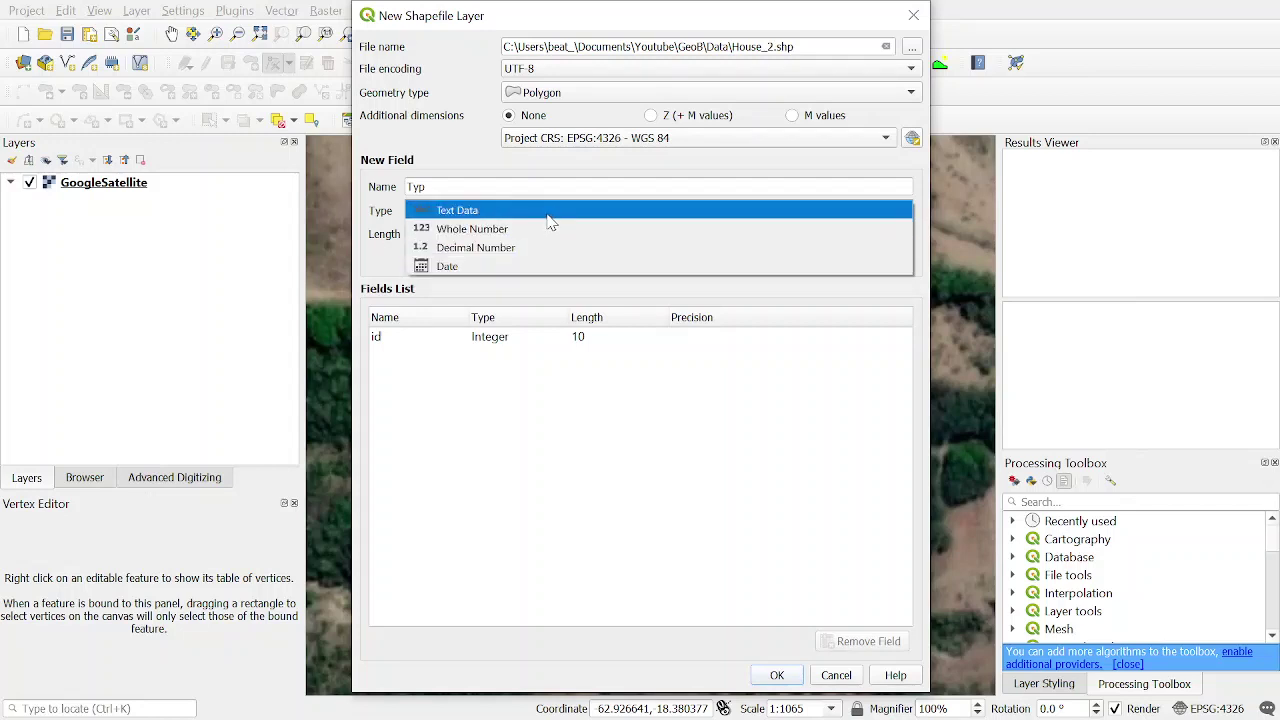
{"action": "left_click", "coordinate": [549, 217]}
{"action": "left_click", "coordinate": [610, 259]}
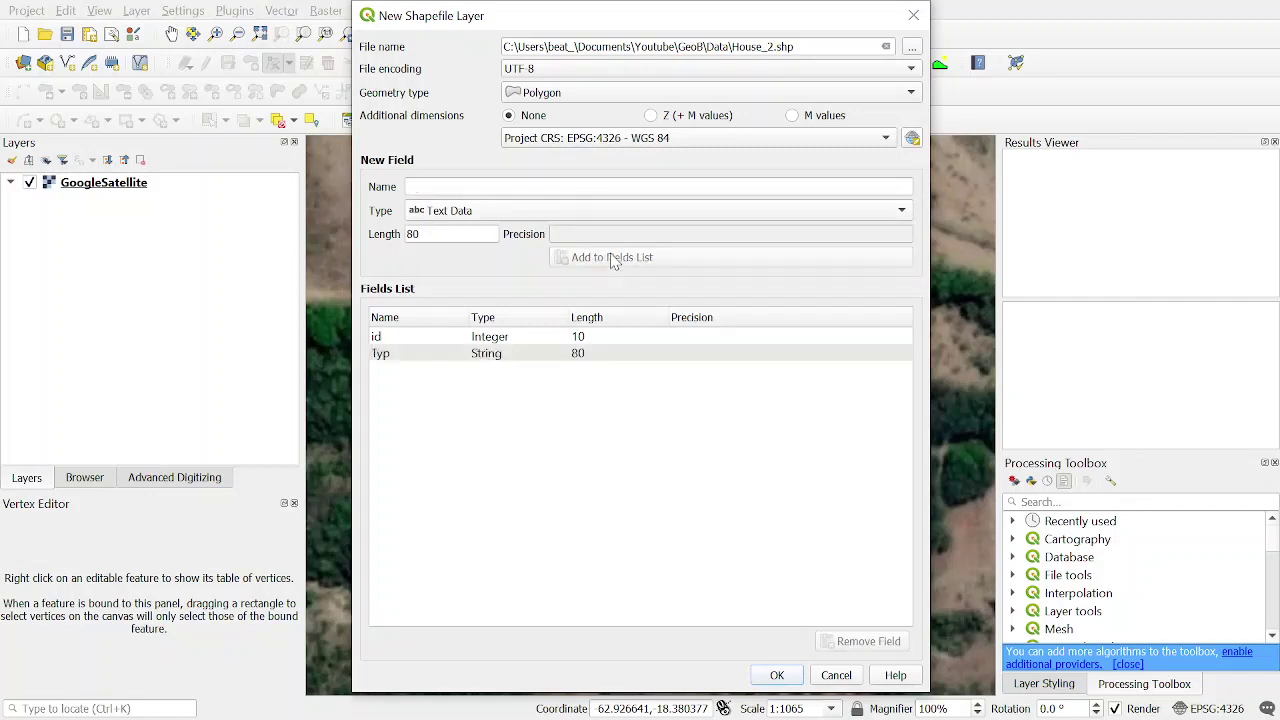
{"action": "left_click", "coordinate": [777, 675]}
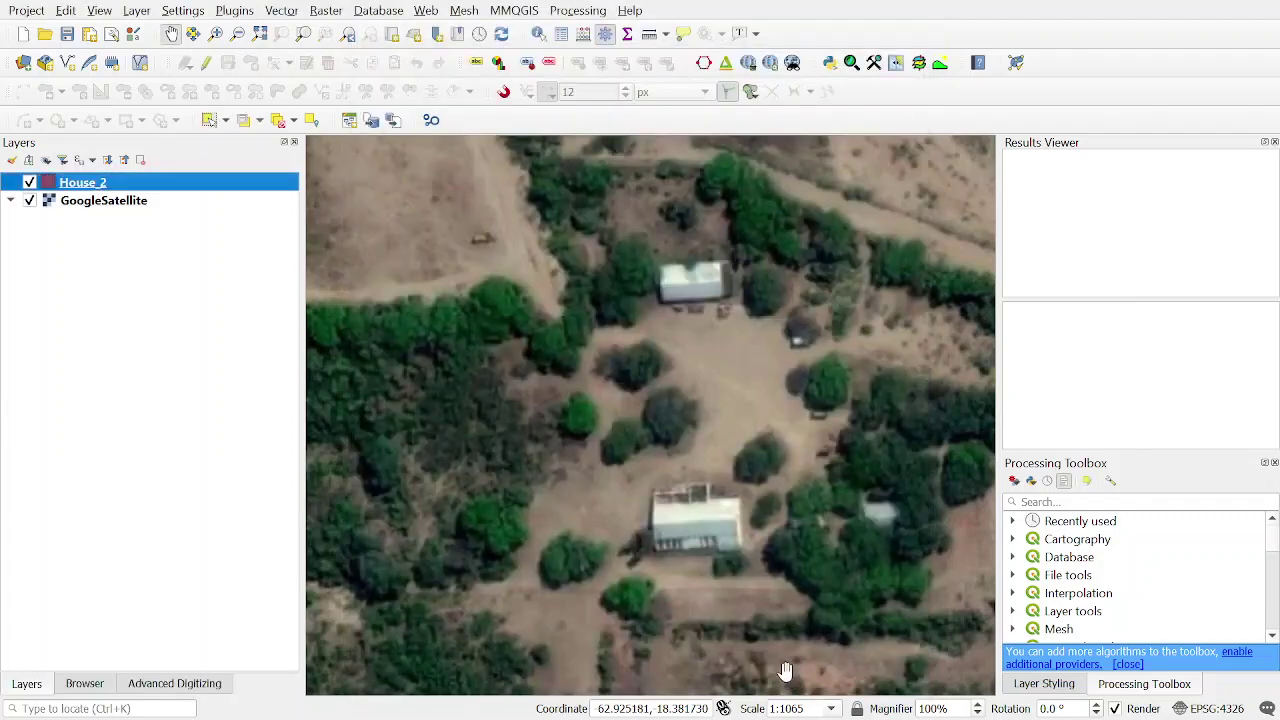
{"action": "right_click", "coordinate": [83, 190]}
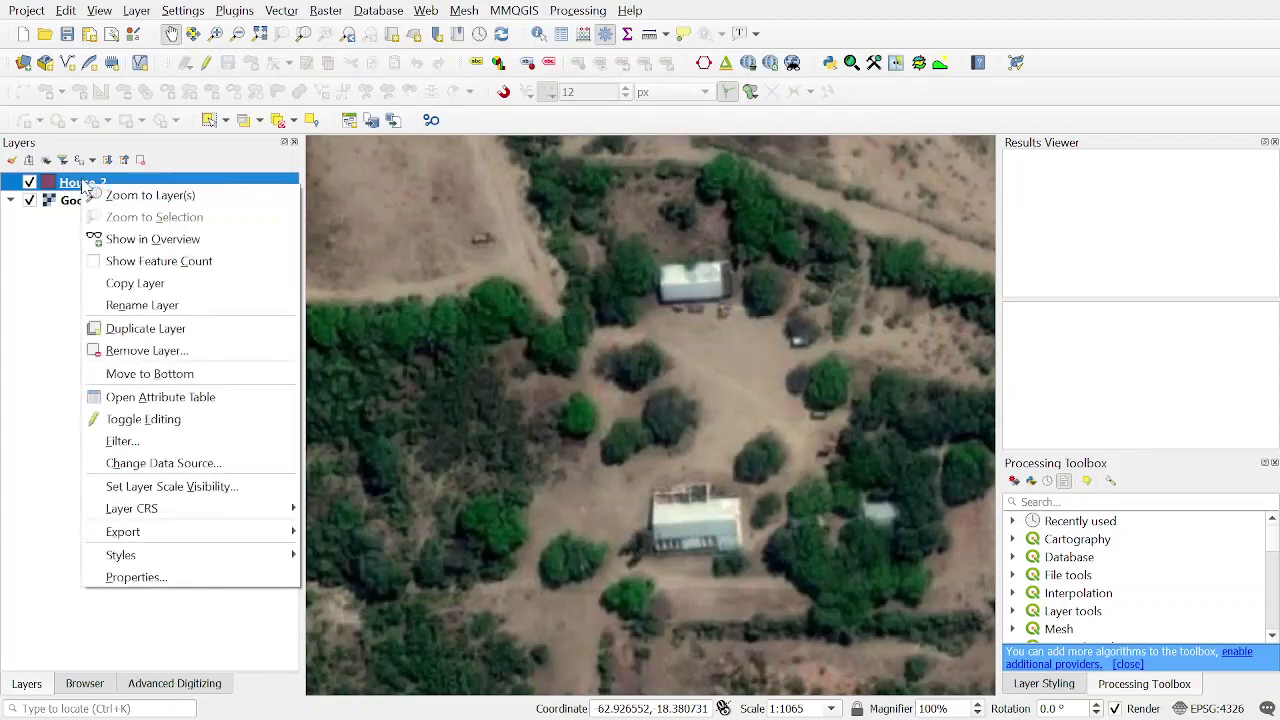
{"action": "left_click", "coordinate": [180, 396]}
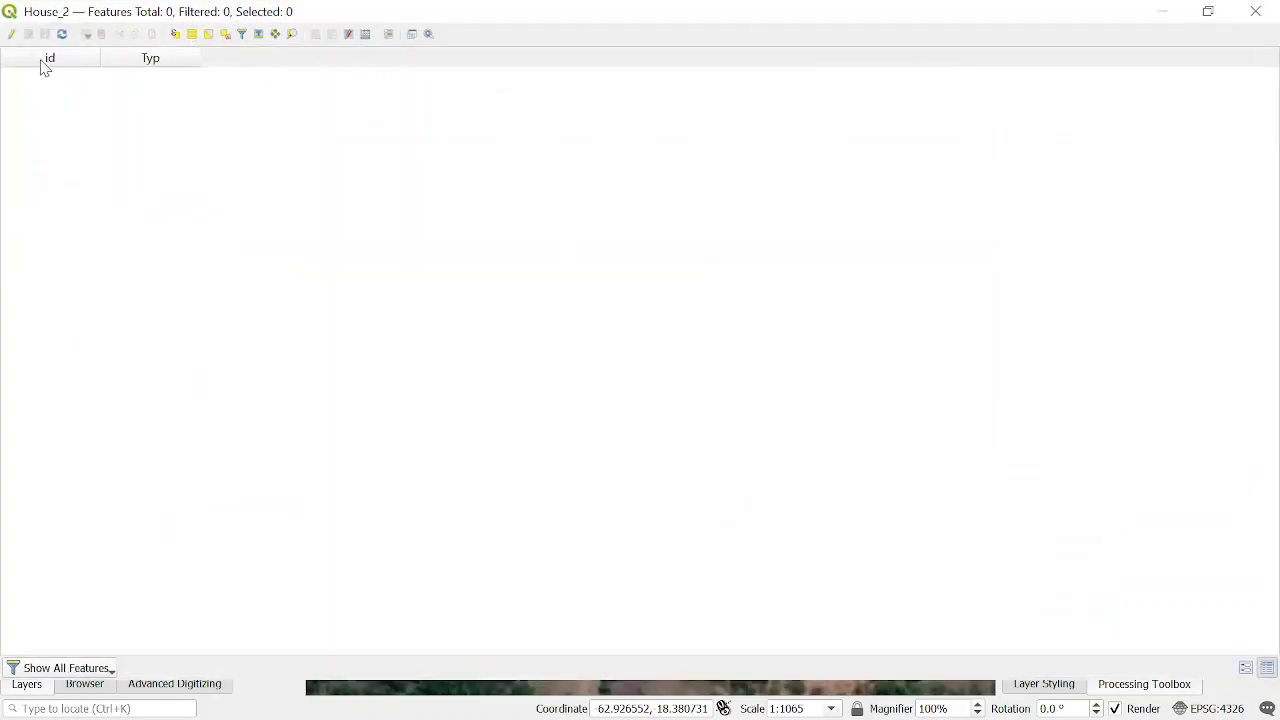
{"action": "left_click", "coordinate": [1256, 11]}
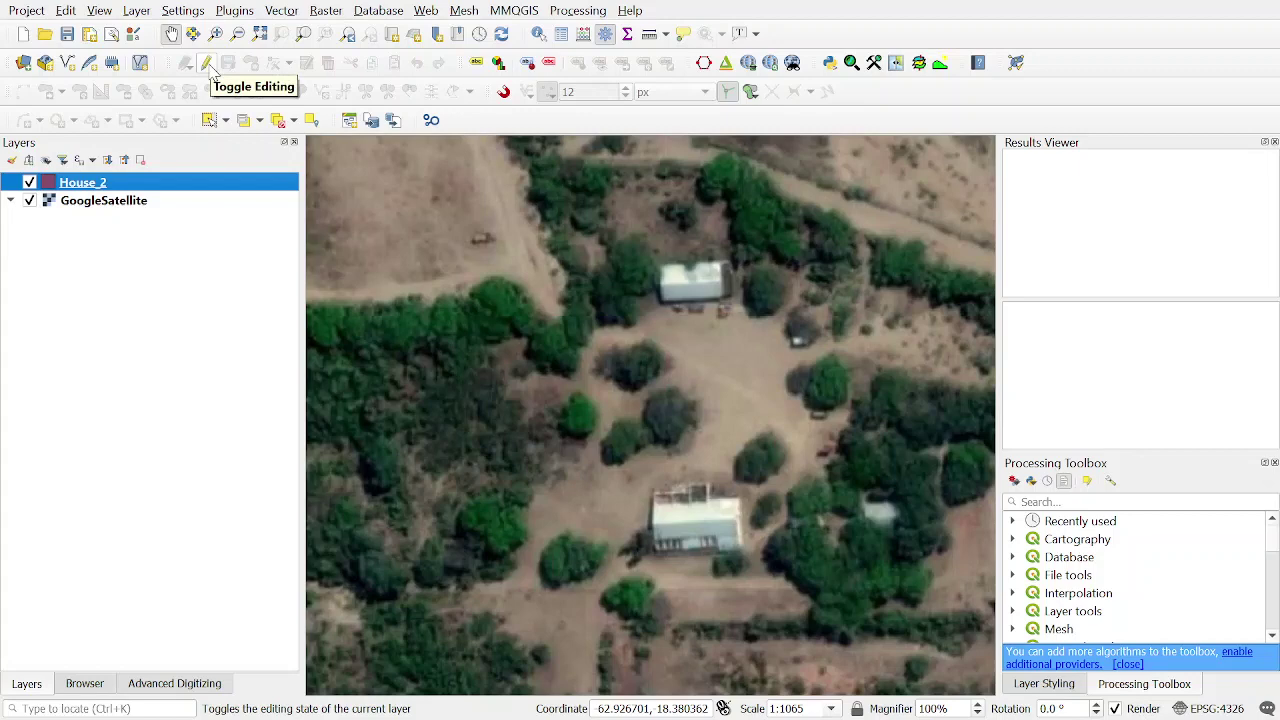
Turn on editing for House_2 and trace the upper building's roof as a polygon
{"action": "left_click", "coordinate": [207, 64]}
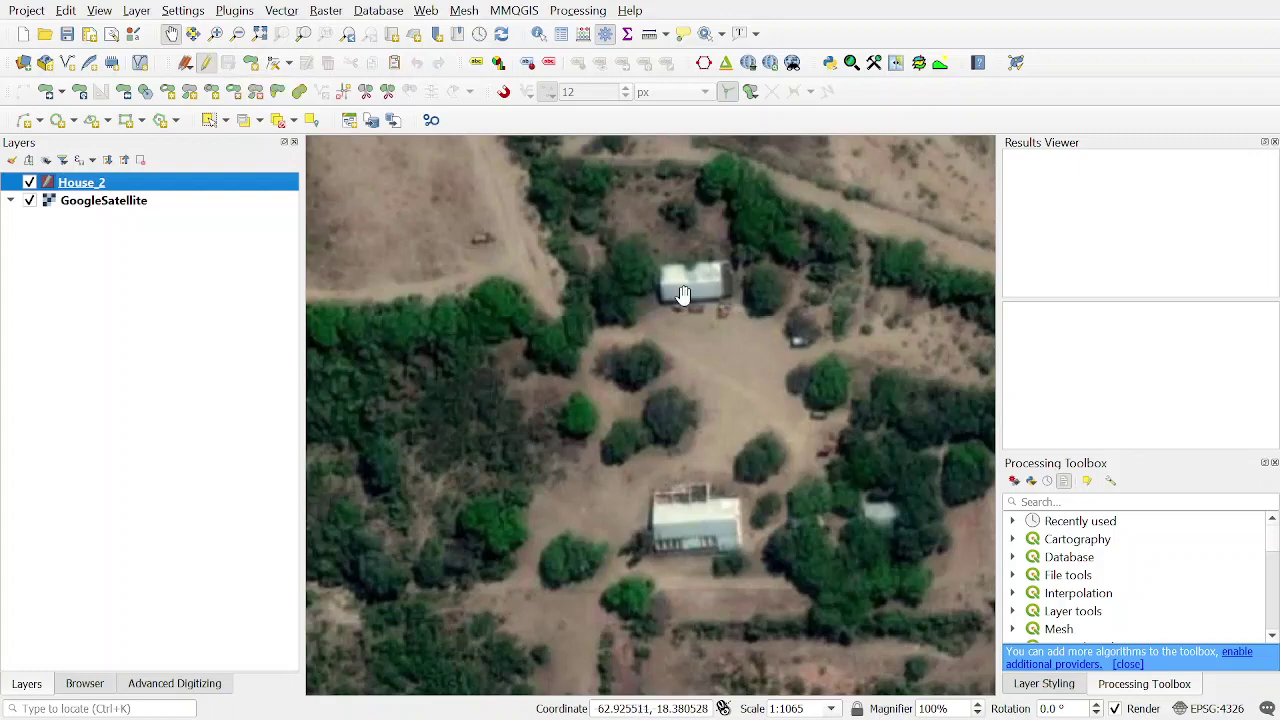
{"action": "left_click", "coordinate": [252, 66]}
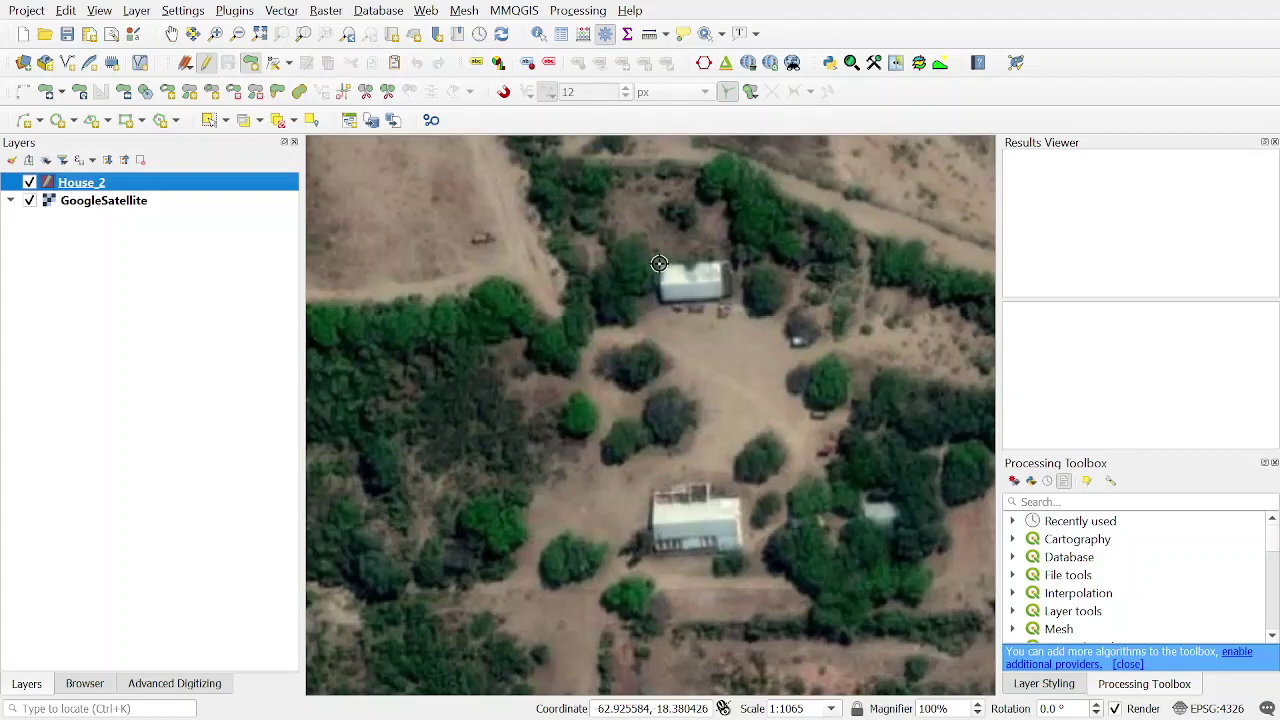
{"action": "left_click", "coordinate": [721, 262]}
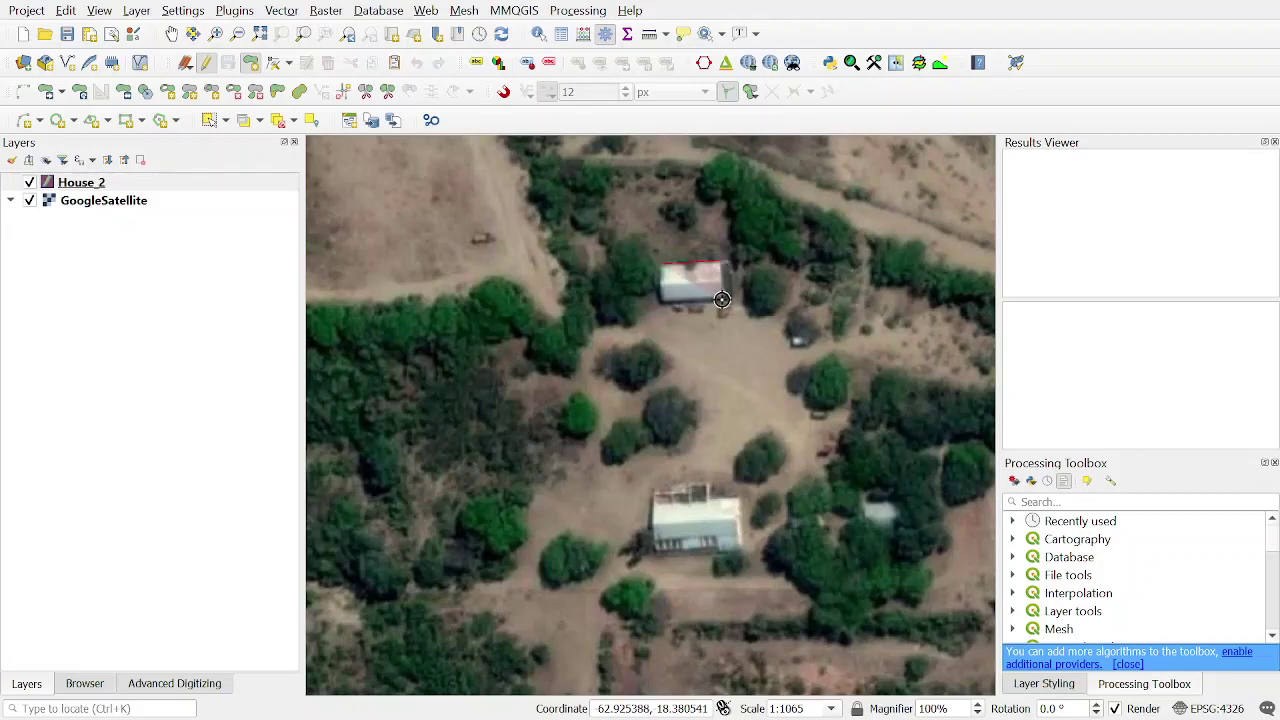
{"action": "left_click", "coordinate": [722, 299]}
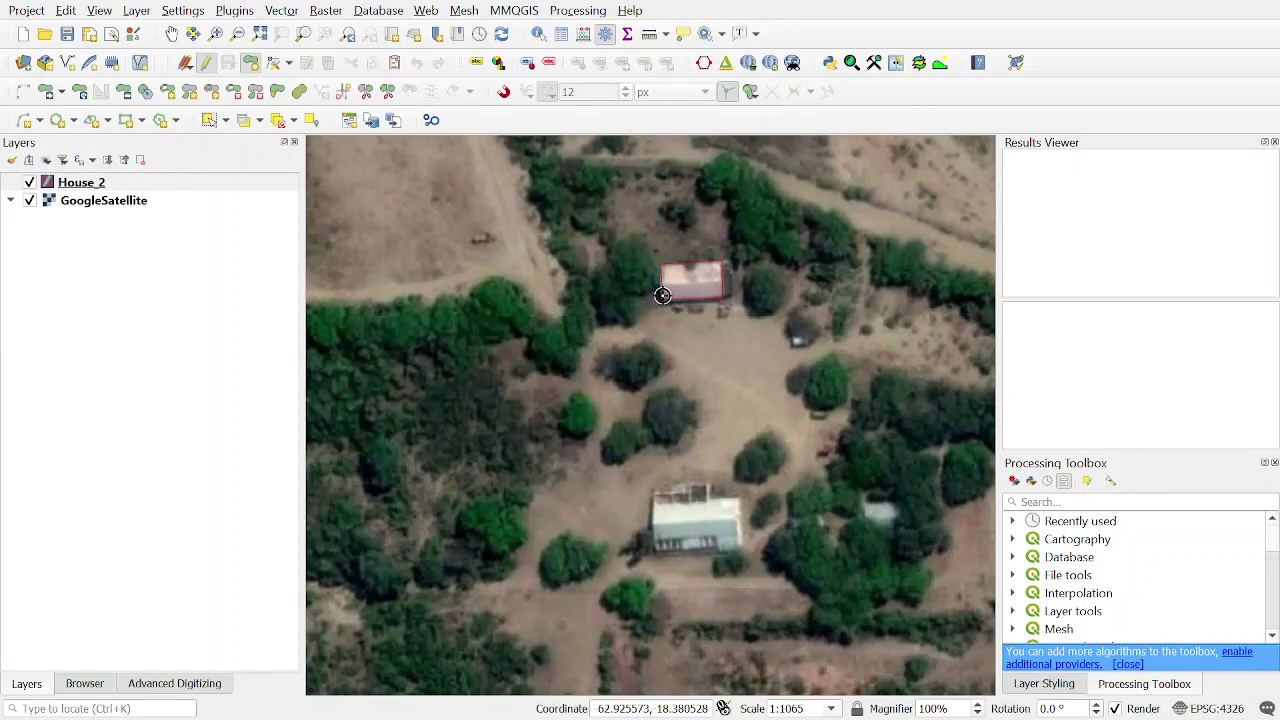
{"action": "left_click", "coordinate": [662, 296]}
{"action": "right_click", "coordinate": [671, 285]}
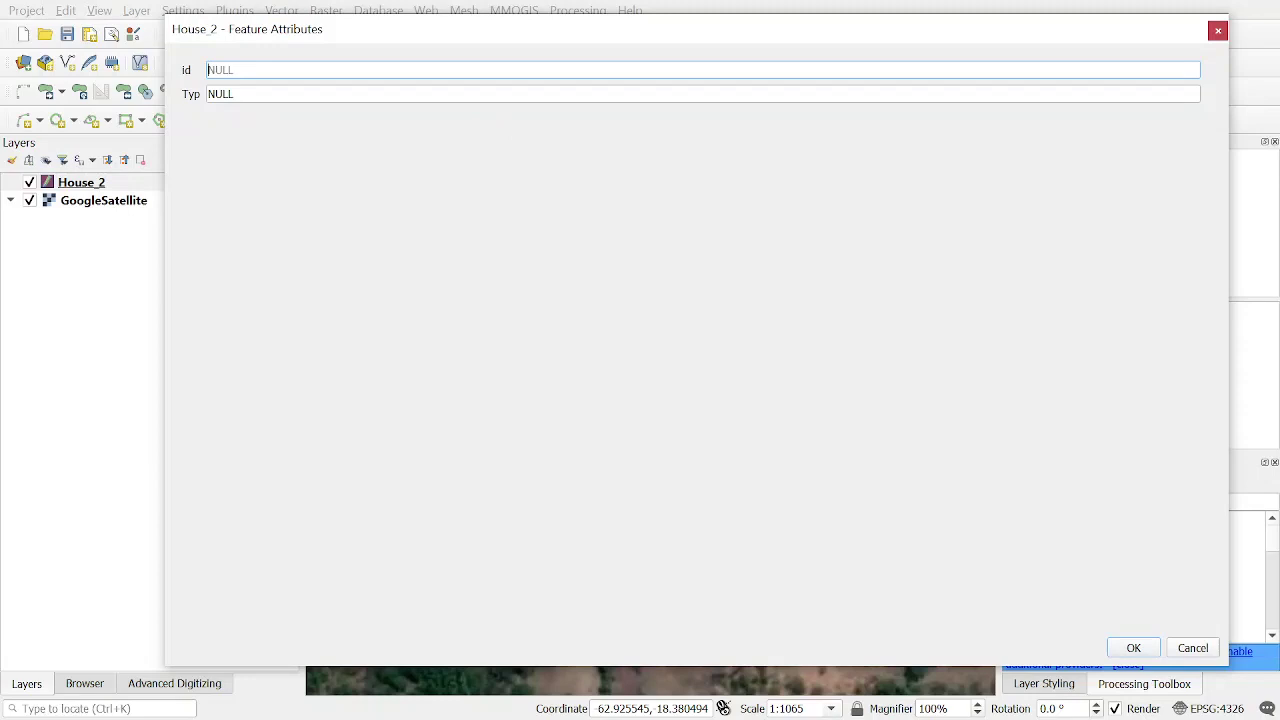
Give the new polygon id 1 and Typ 'Barn'
{"action": "type", "text": "1"}
{"action": "key", "text": "Tab"}
{"action": "type", "text": "Barn"}
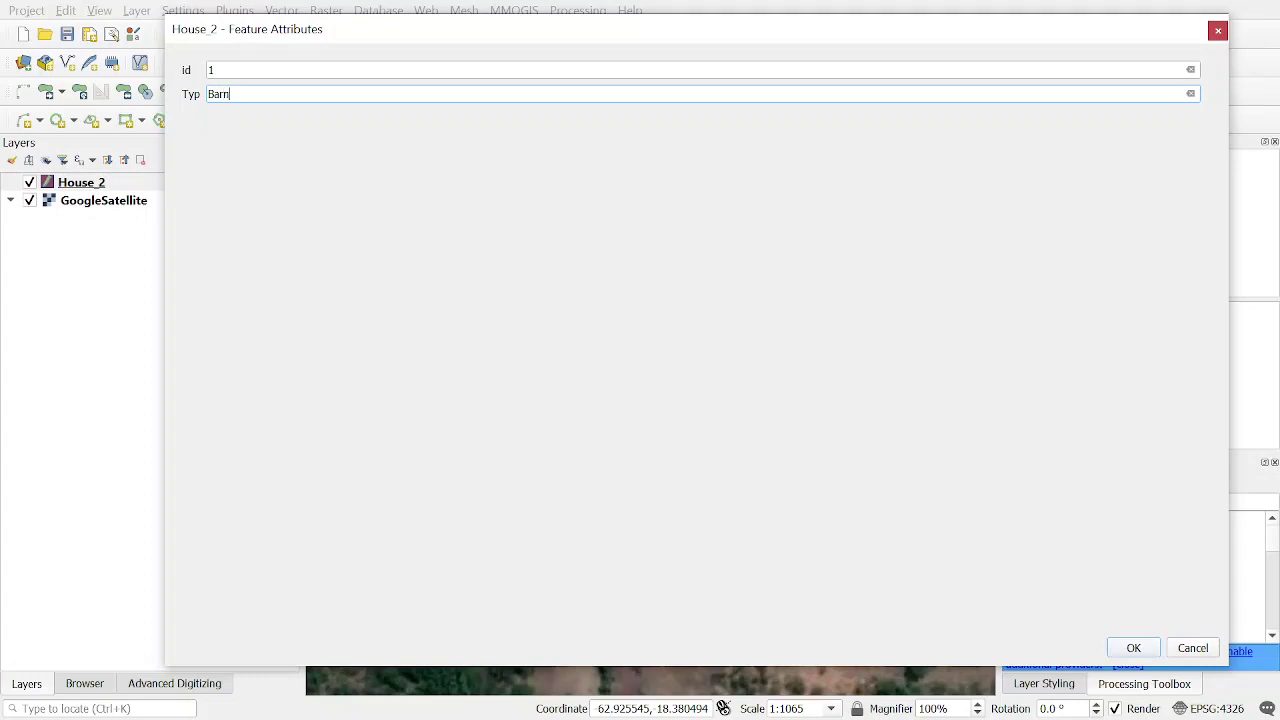
{"action": "left_click", "coordinate": [1155, 648]}
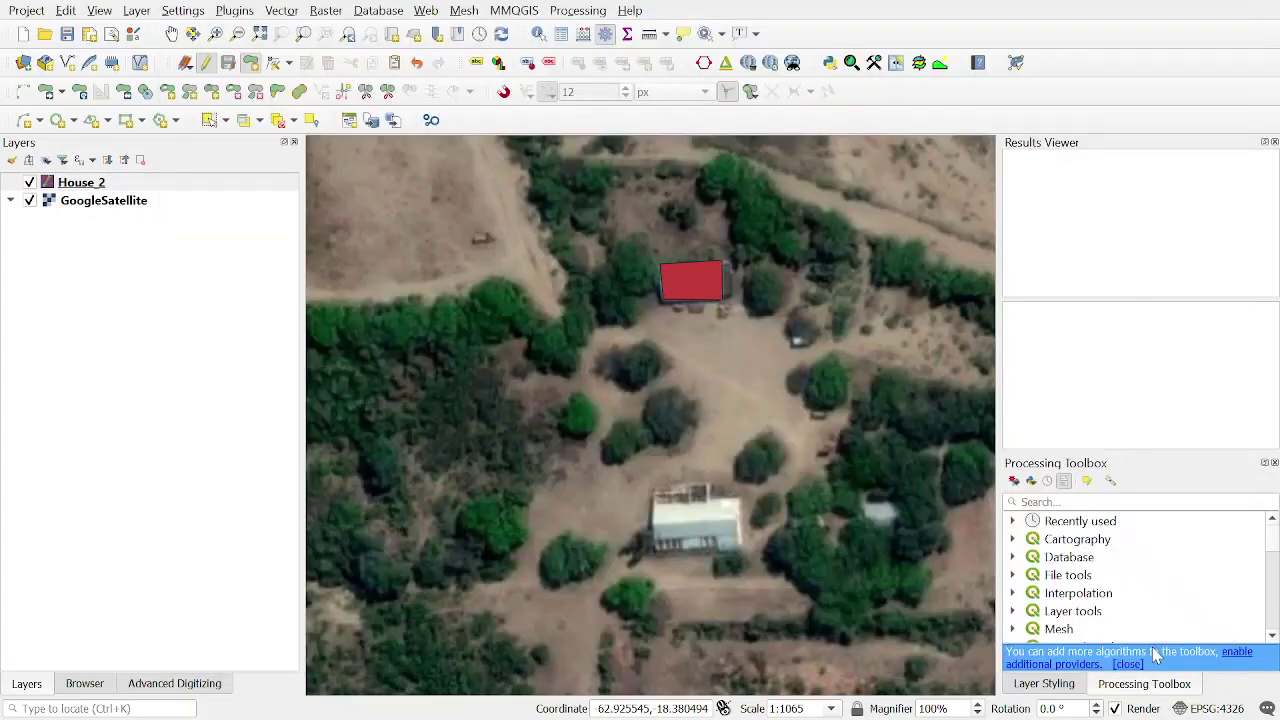
Trace the lower building's roof outline with six vertices as a second polygon
{"action": "left_click", "coordinate": [654, 496]}
{"action": "left_click", "coordinate": [685, 484]}
{"action": "left_click", "coordinate": [705, 486]}
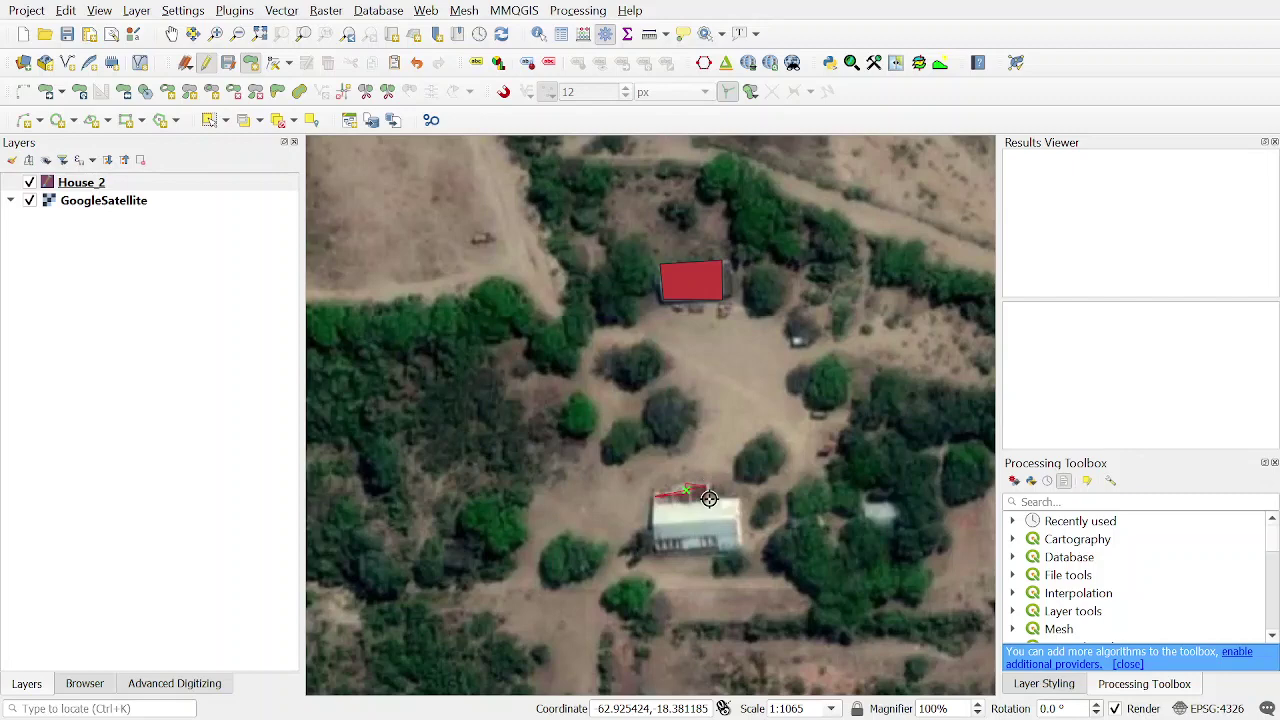
{"action": "left_click", "coordinate": [738, 500]}
{"action": "left_click", "coordinate": [740, 552]}
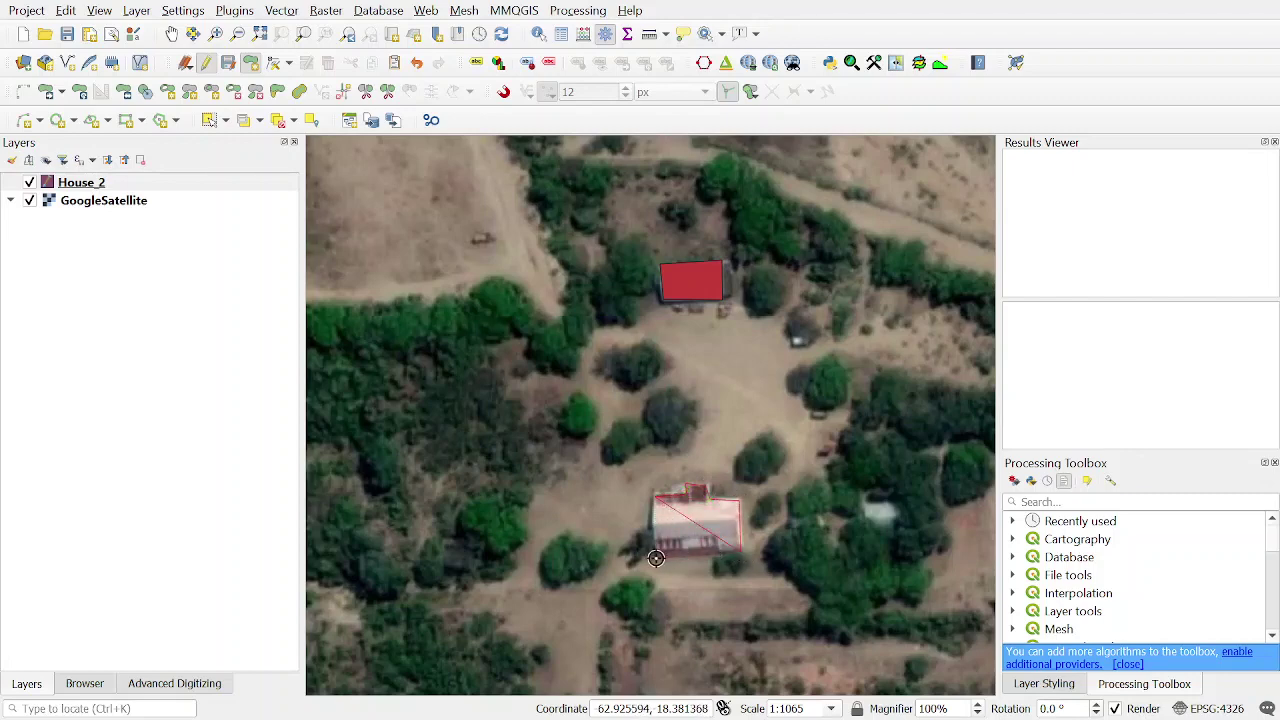
{"action": "left_click", "coordinate": [655, 555]}
{"action": "right_click", "coordinate": [656, 557]}
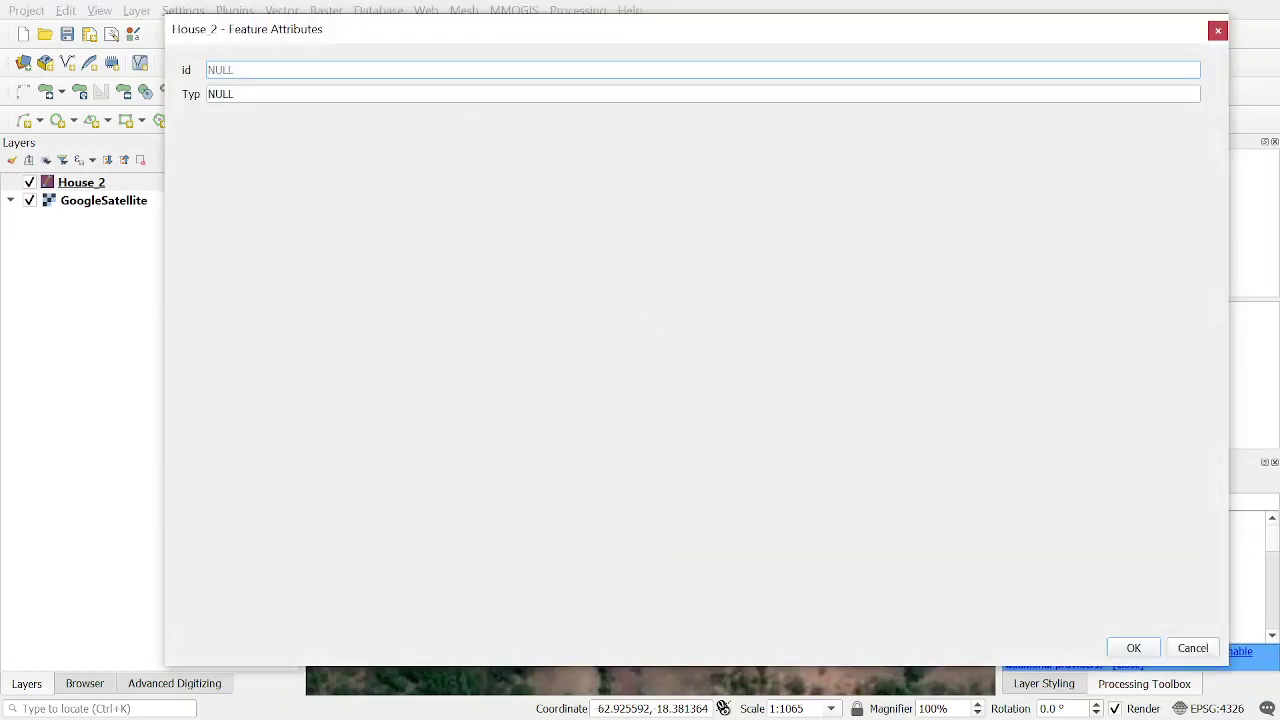
Give the second polygon id 2 and Typ 'Living House'
{"action": "type", "text": "2"}
{"action": "key", "text": "Tab"}
{"action": "type", "text": "Livin"}
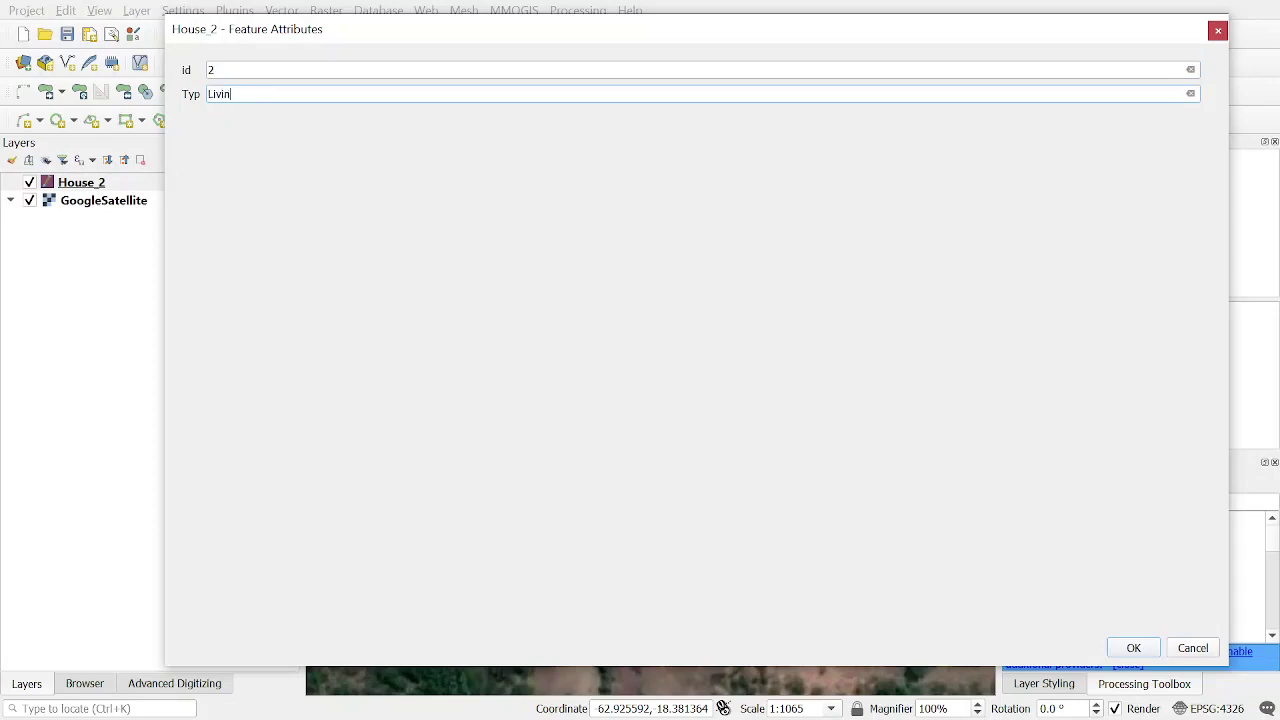
{"action": "type", "text": "g House"}
{"action": "left_click", "coordinate": [1131, 648]}
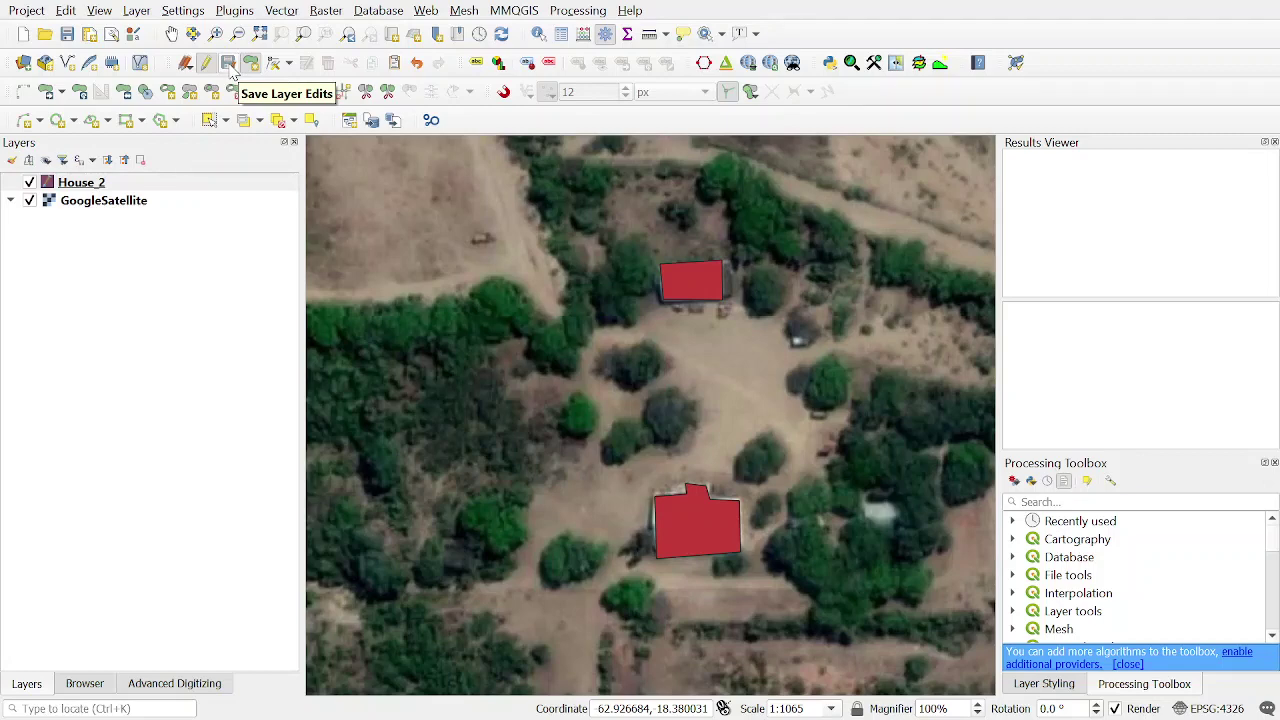
Save House_2 edits, stop editing, and check the attribute table lists 1 Barn and 2 Living House
{"action": "left_click", "coordinate": [229, 66]}
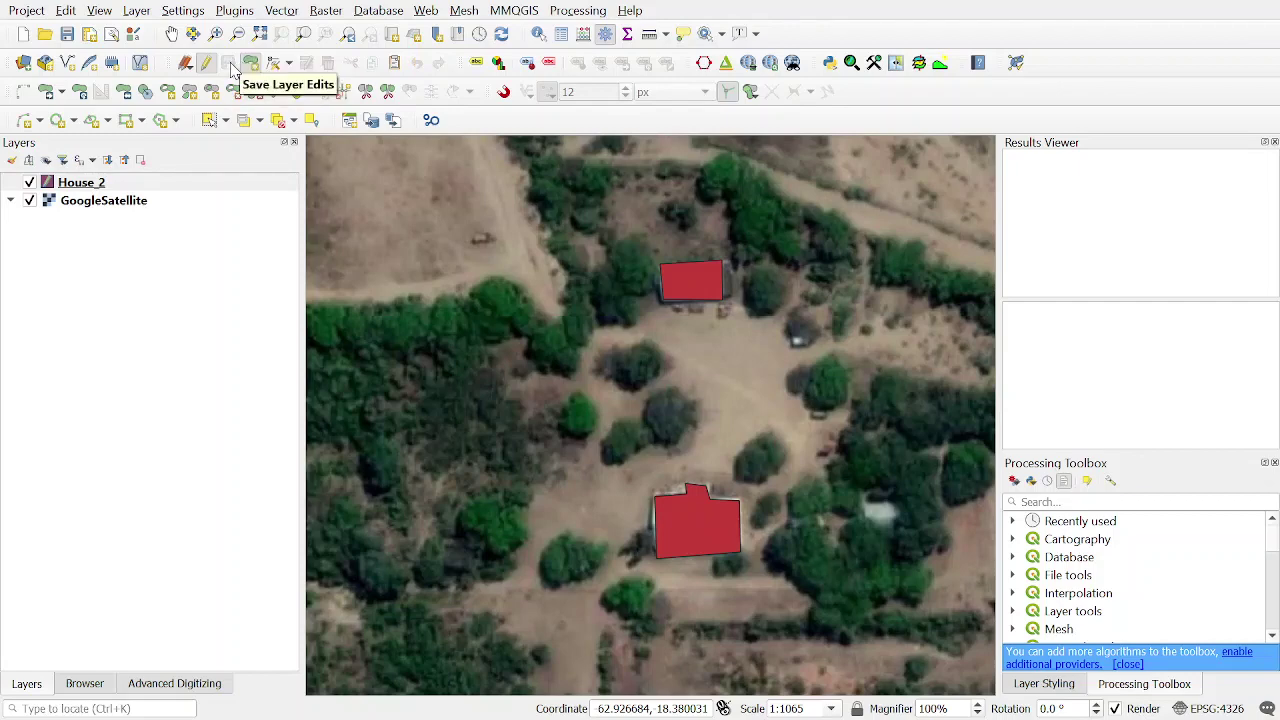
{"action": "left_click", "coordinate": [211, 69]}
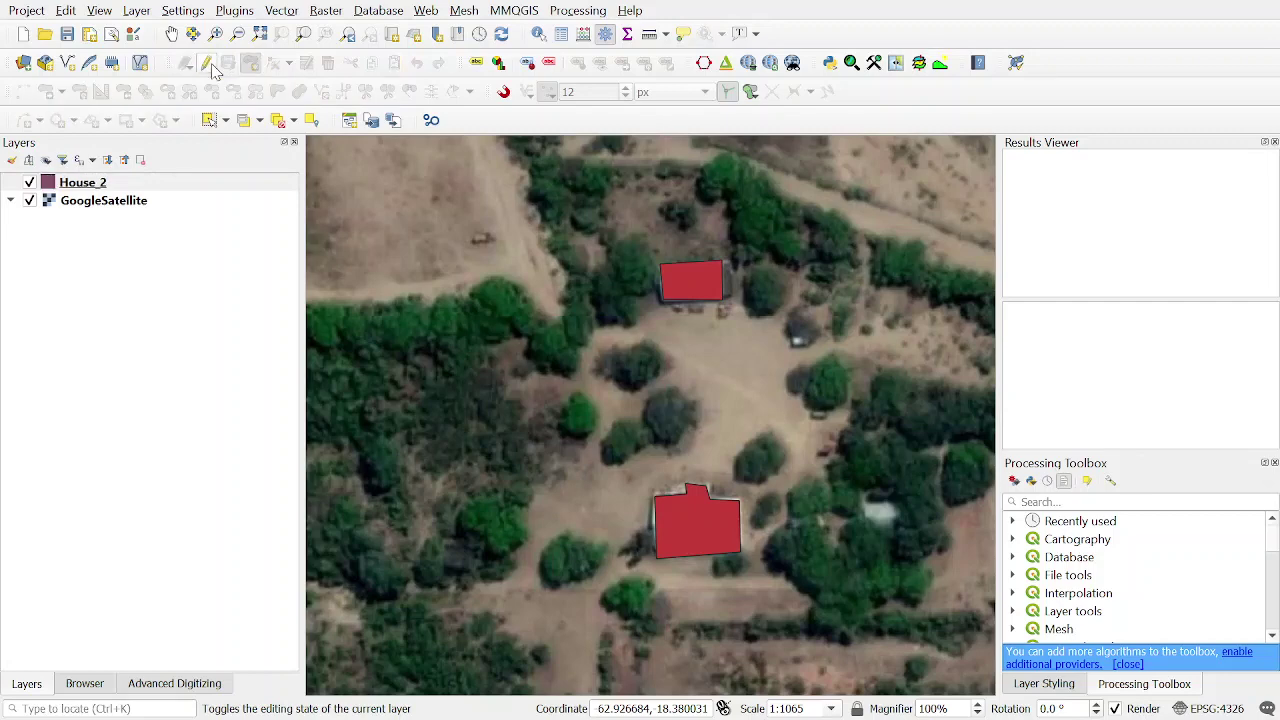
{"action": "right_click", "coordinate": [93, 187]}
{"action": "left_click", "coordinate": [214, 397]}
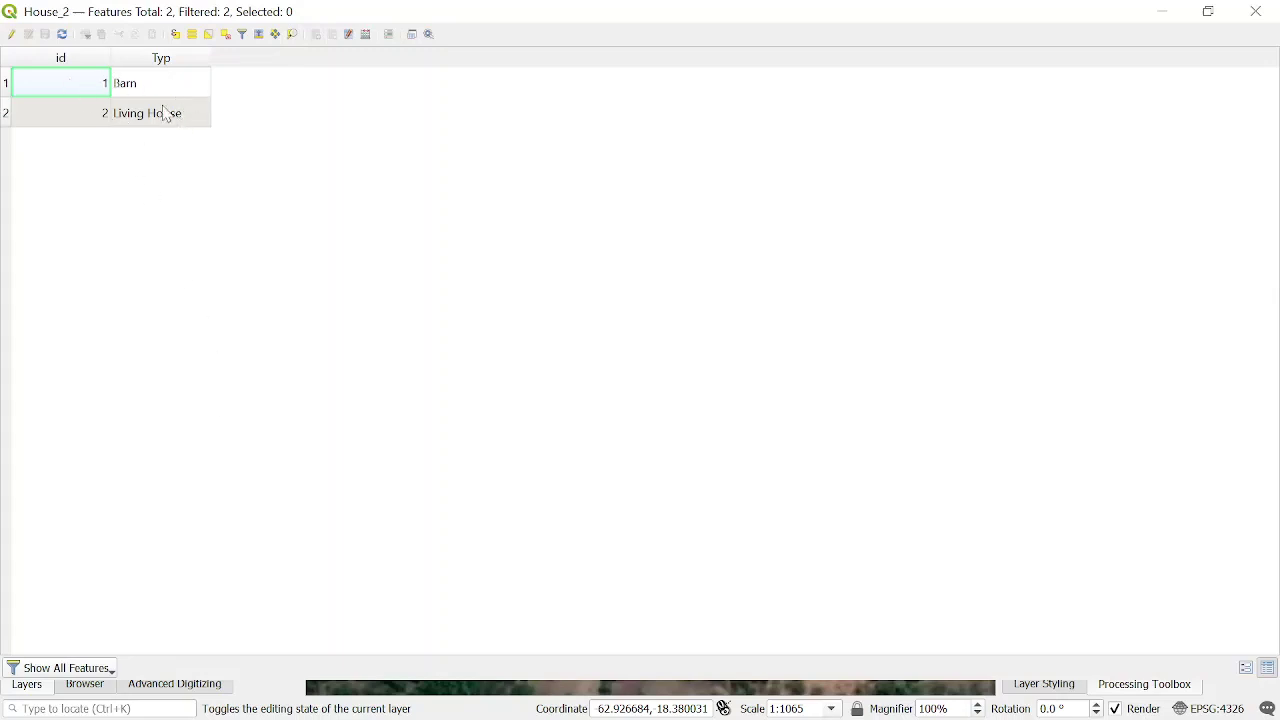
{"action": "left_click", "coordinate": [1262, 14]}
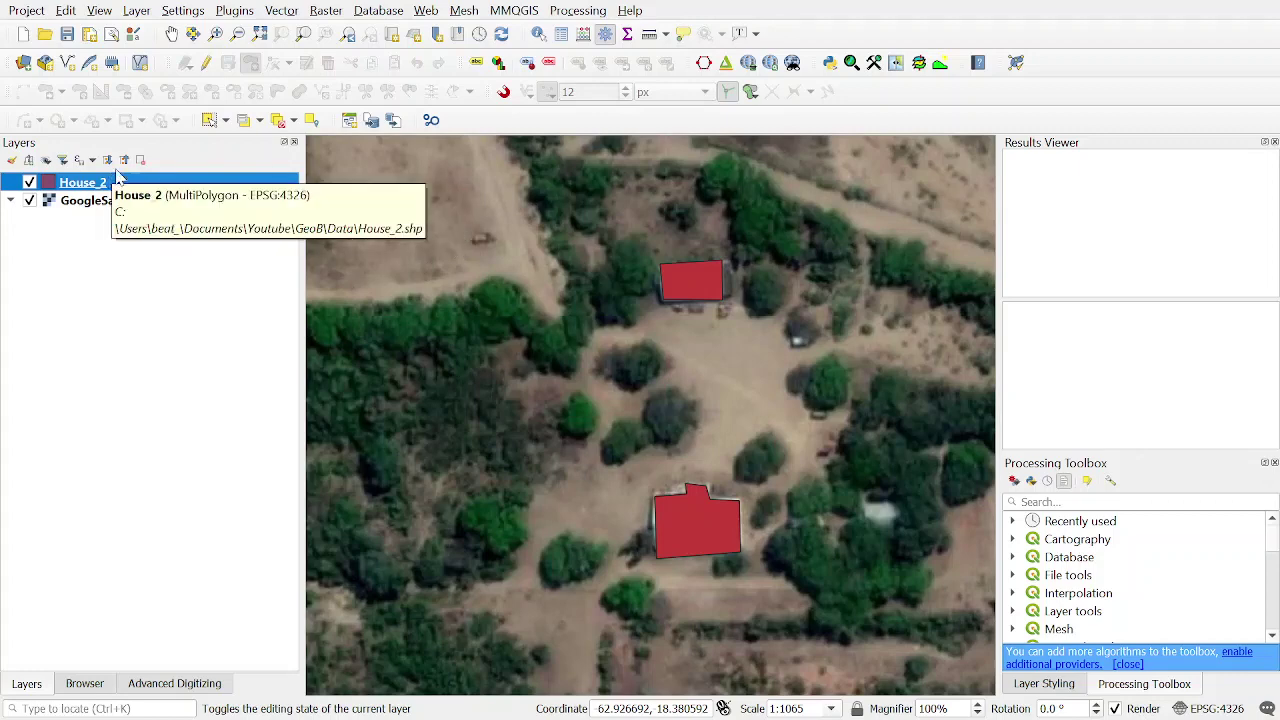
Resume editing and move the lower polygon's top-edge and bottom-left vertices to fit the building
{"action": "left_click", "coordinate": [208, 63]}
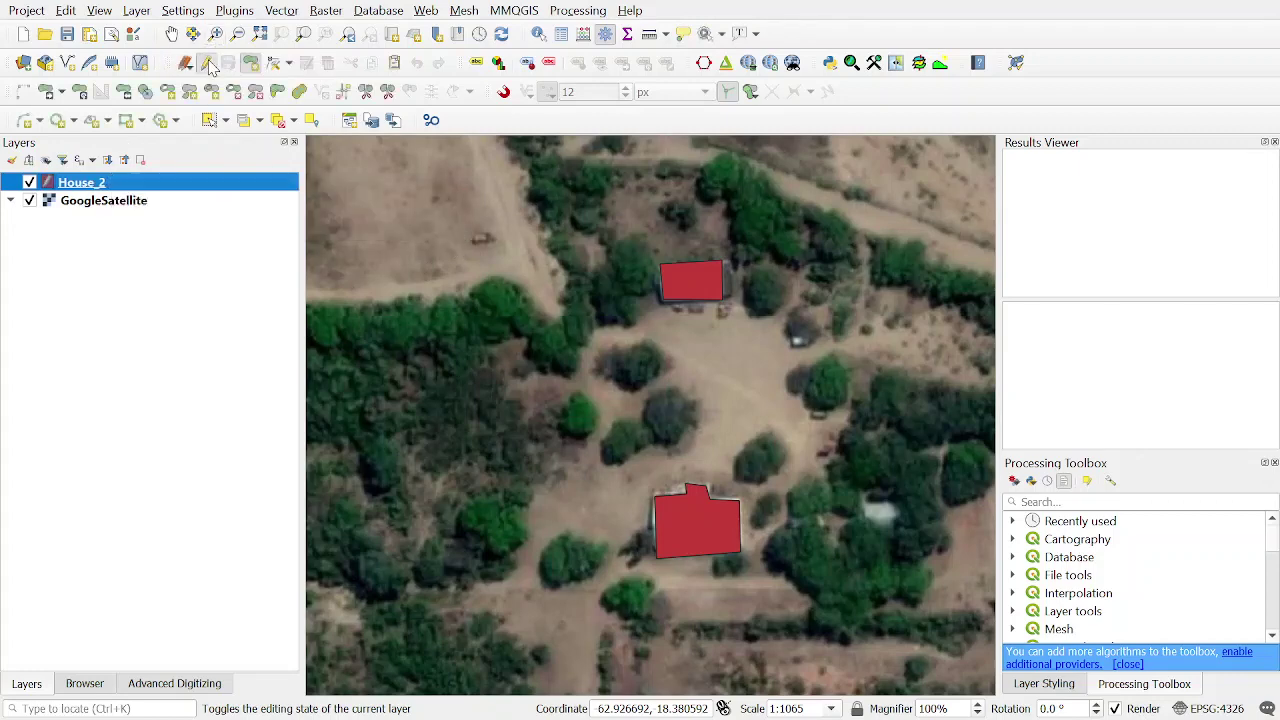
{"action": "left_click", "coordinate": [273, 62]}
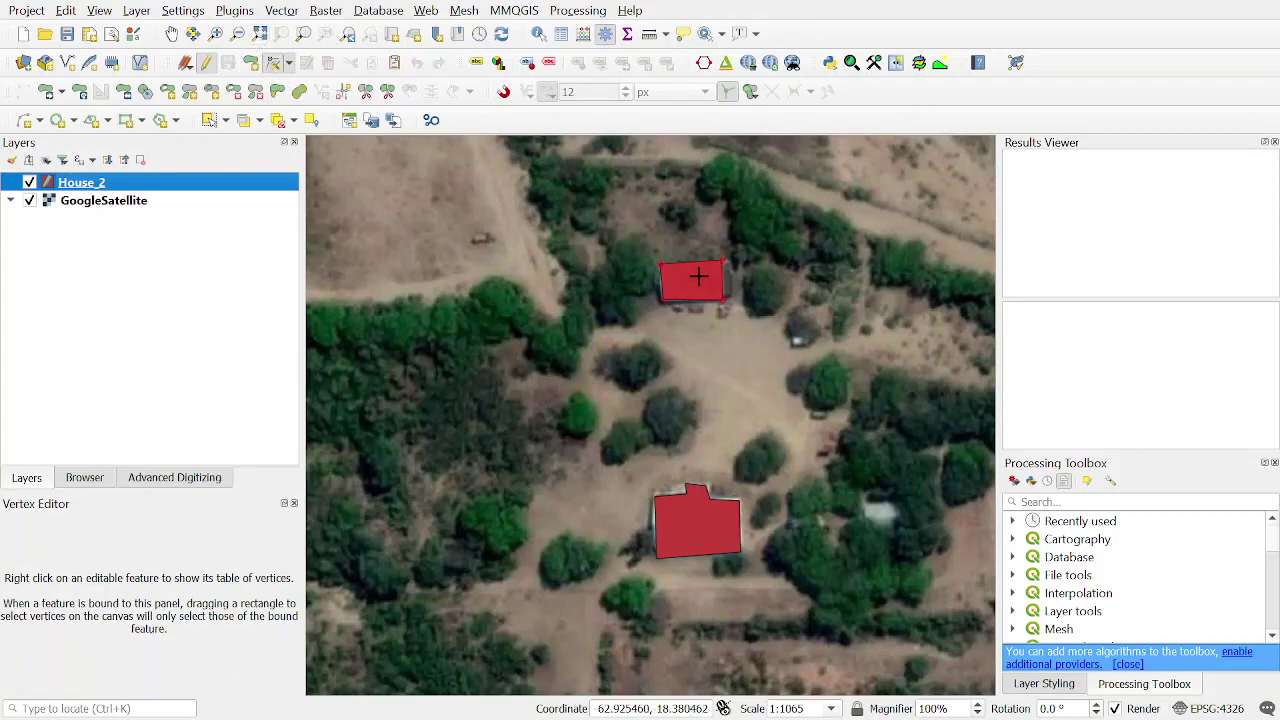
{"action": "left_click", "coordinate": [693, 515]}
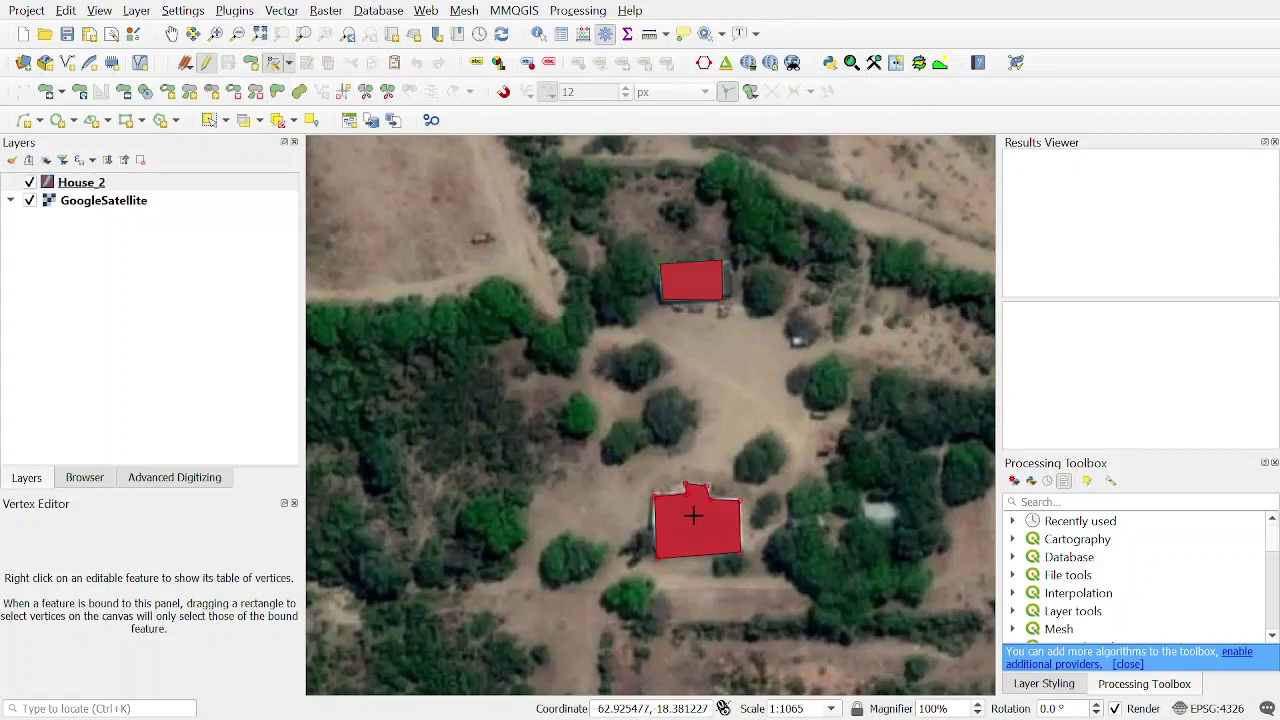
{"action": "left_click_drag", "start_coordinate": [706, 488], "coordinate": [706, 483]}
{"action": "left_click", "coordinate": [704, 483]}
{"action": "left_click", "coordinate": [709, 482]}
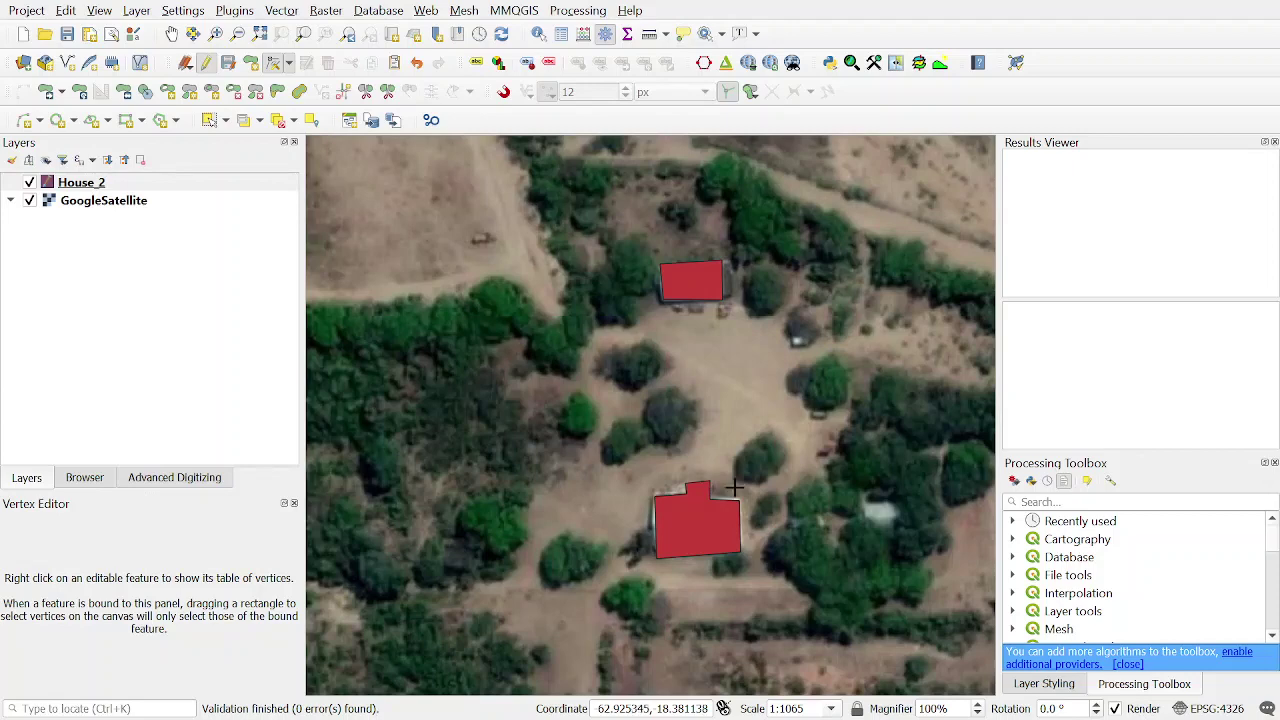
{"action": "left_click", "coordinate": [658, 550]}
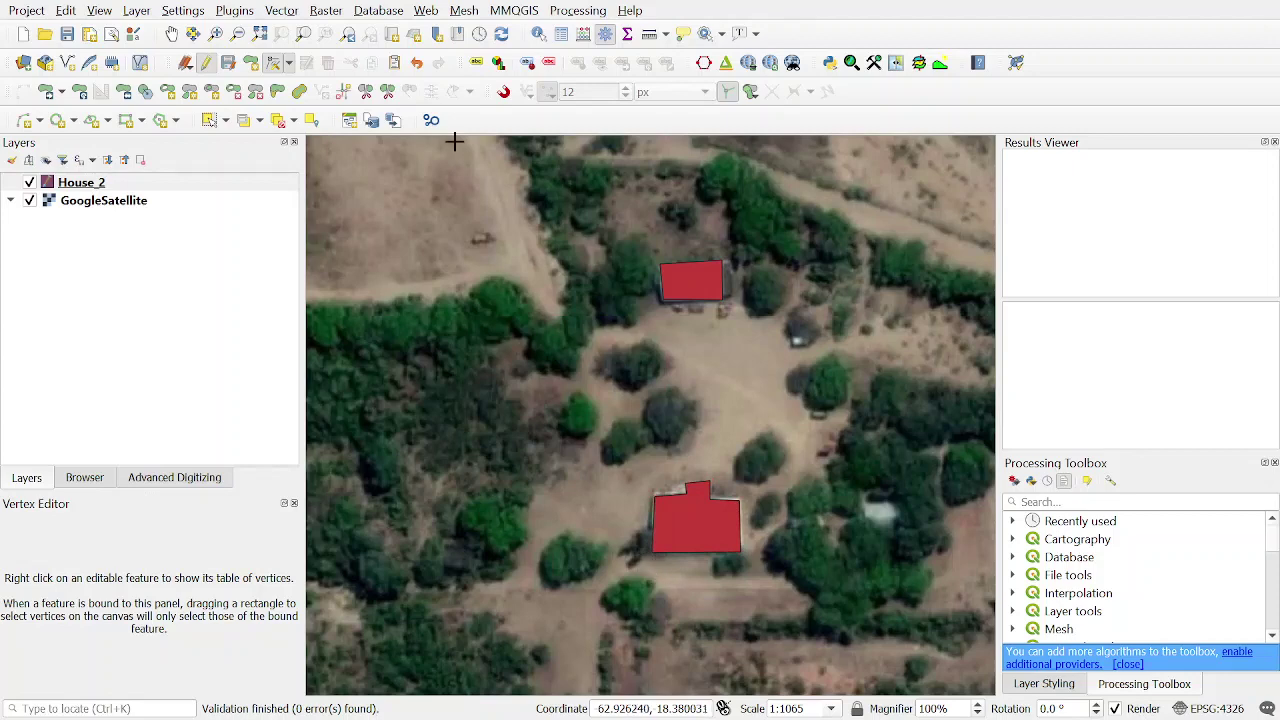
Save the reshaped edits, end editing on House_2, and save the project
{"action": "left_click", "coordinate": [229, 63]}
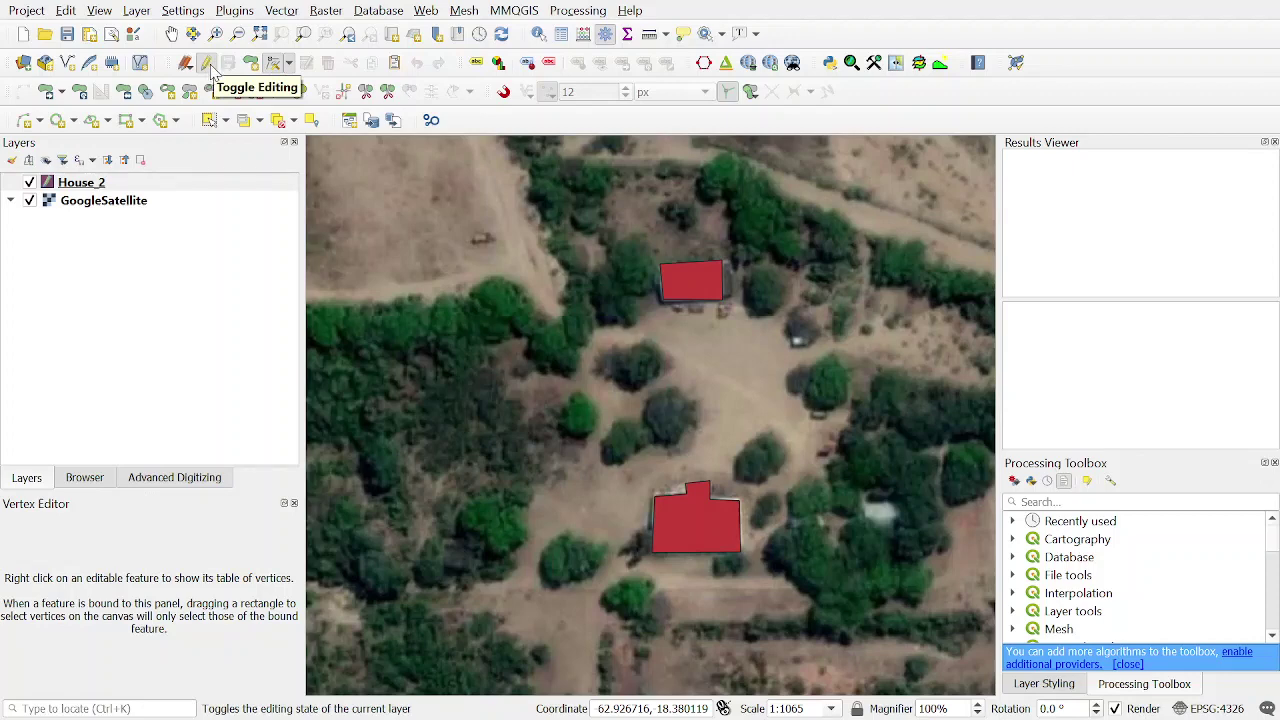
{"action": "left_click", "coordinate": [206, 64]}
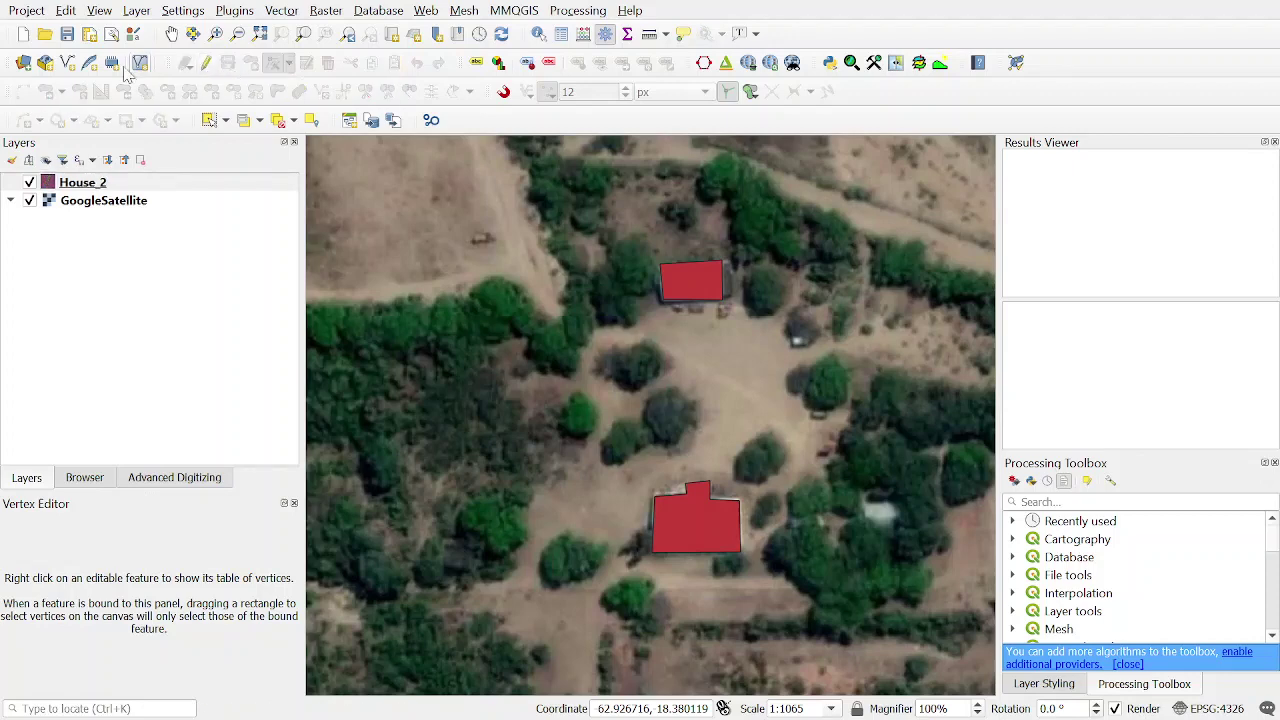
{"action": "left_click", "coordinate": [68, 35]}
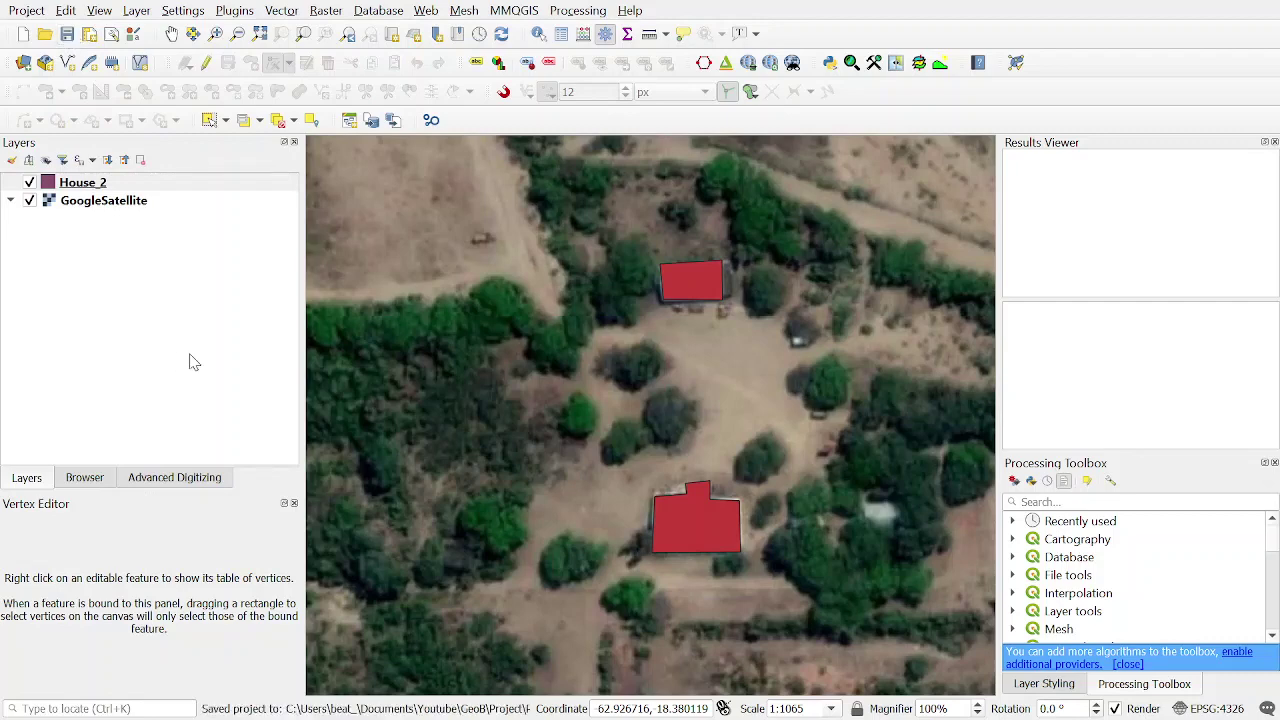